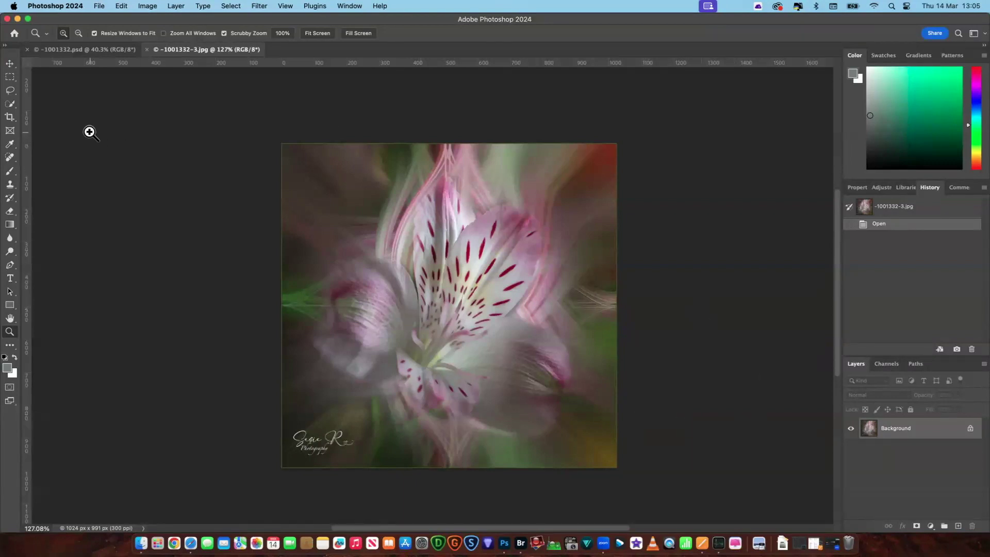
Step: Duplicate the -1001332.psd image as "Twirl background" and close the original document
left_click(85, 48)
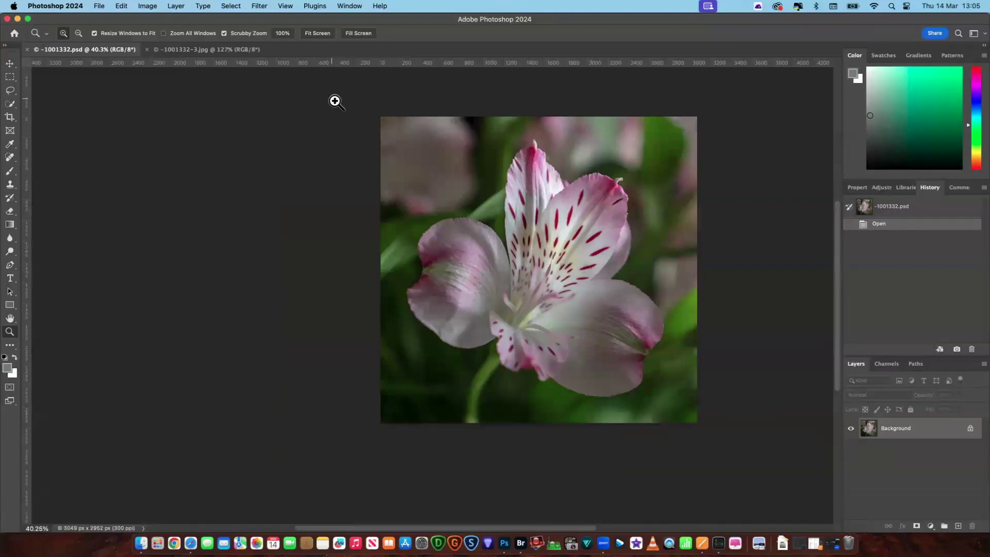
left_click(209, 50)
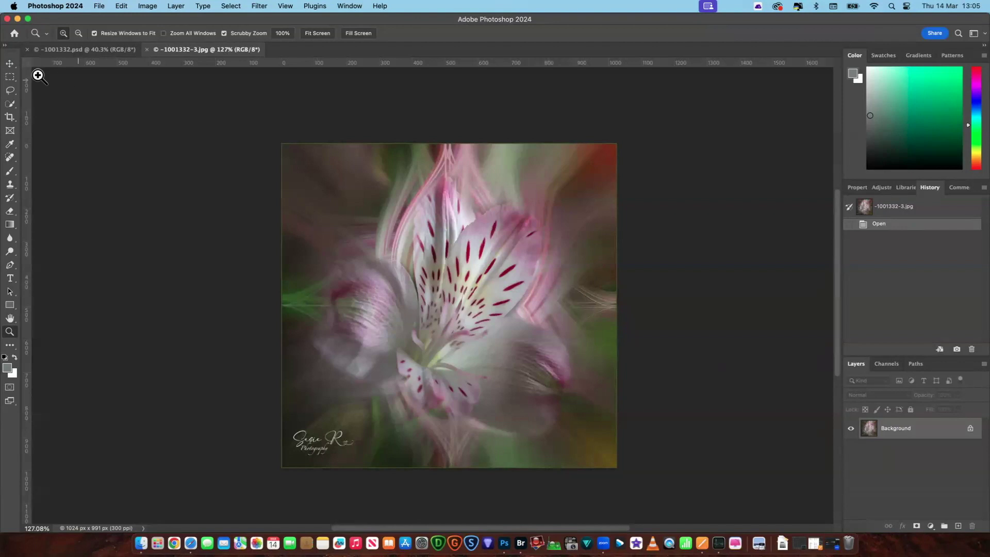
left_click(66, 50)
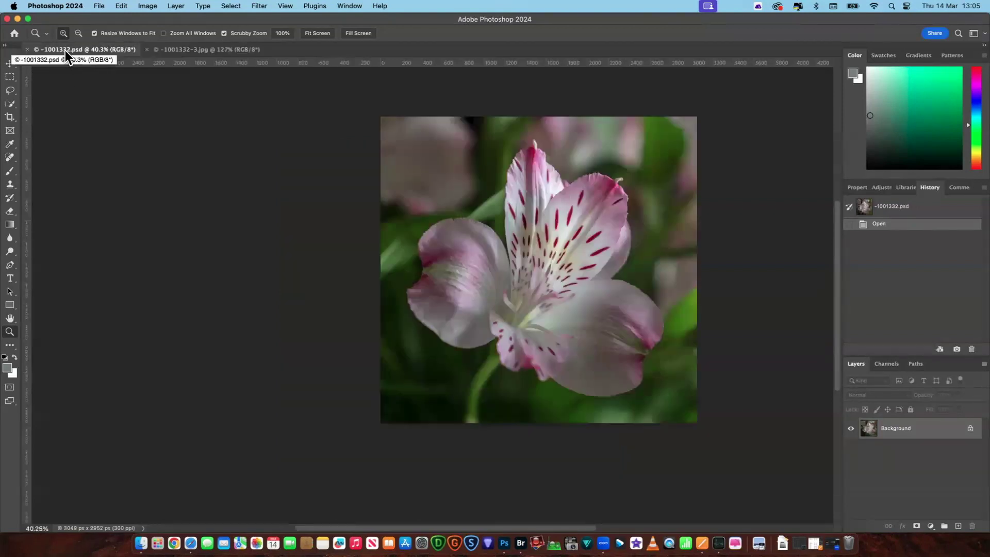
left_click(148, 7)
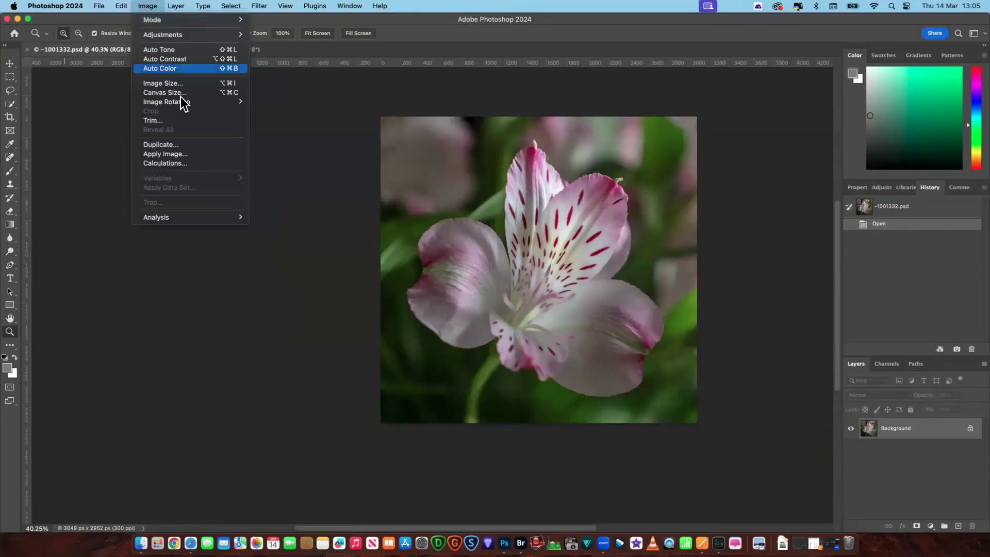
left_click(192, 147)
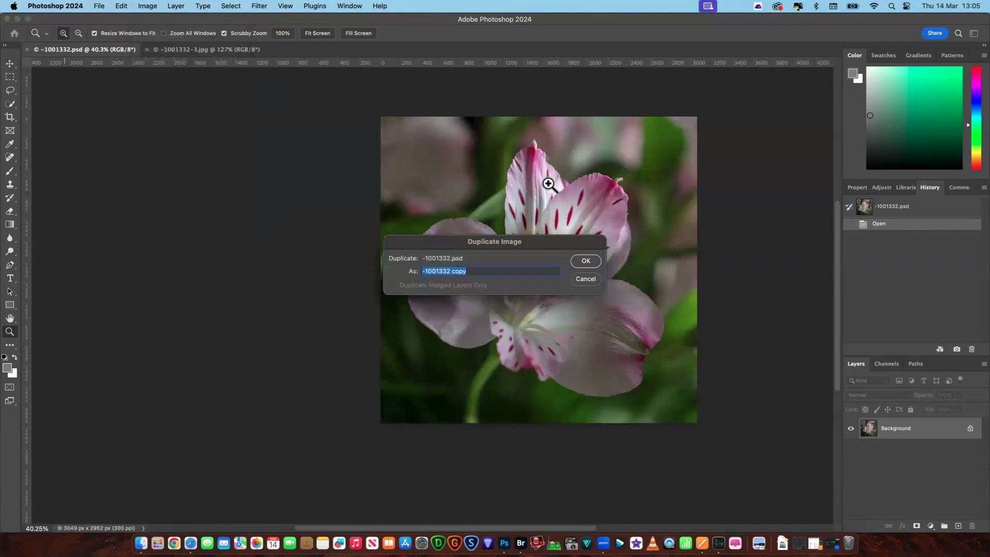
type("Twirl background")
scroll(555, 192, "up", 2)
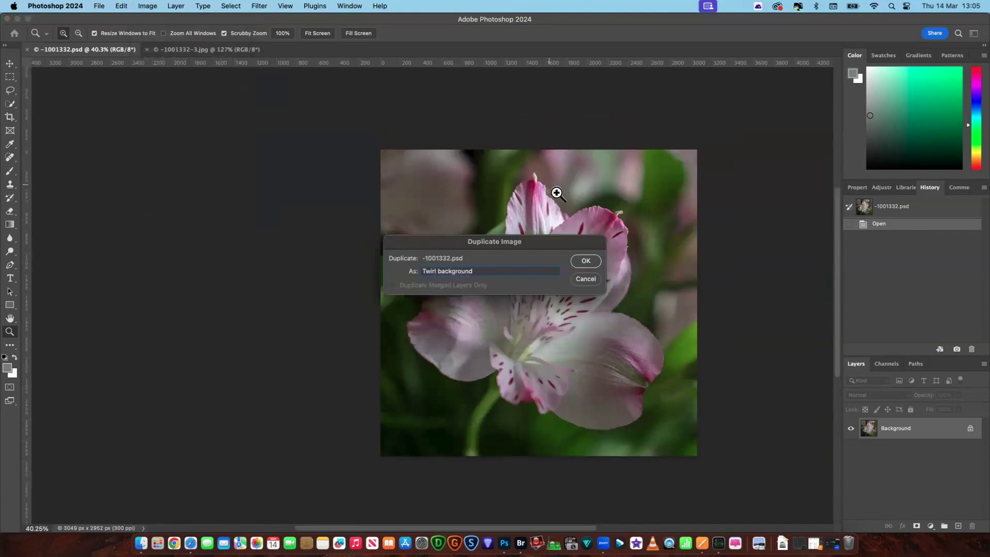
left_click(586, 261)
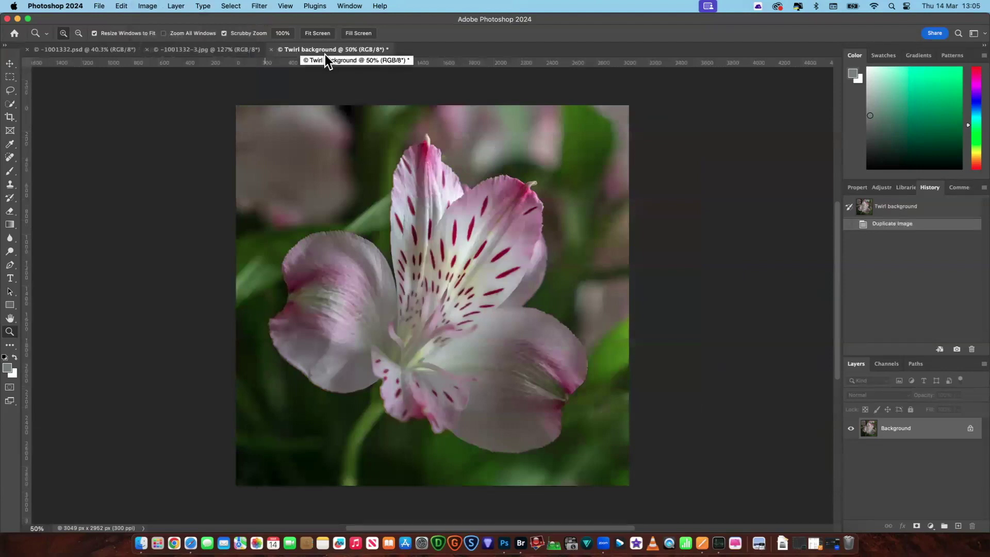
left_click(79, 50)
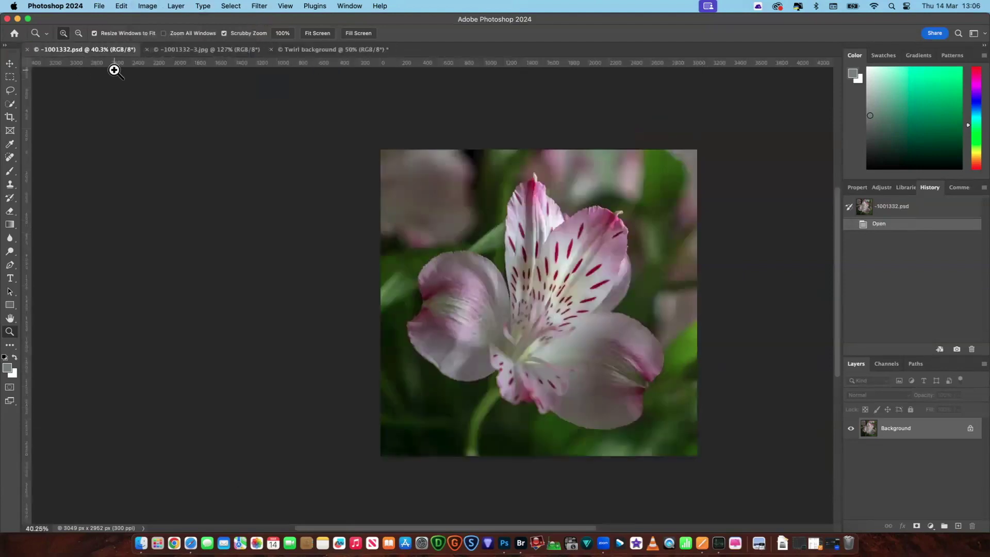
left_click(28, 50)
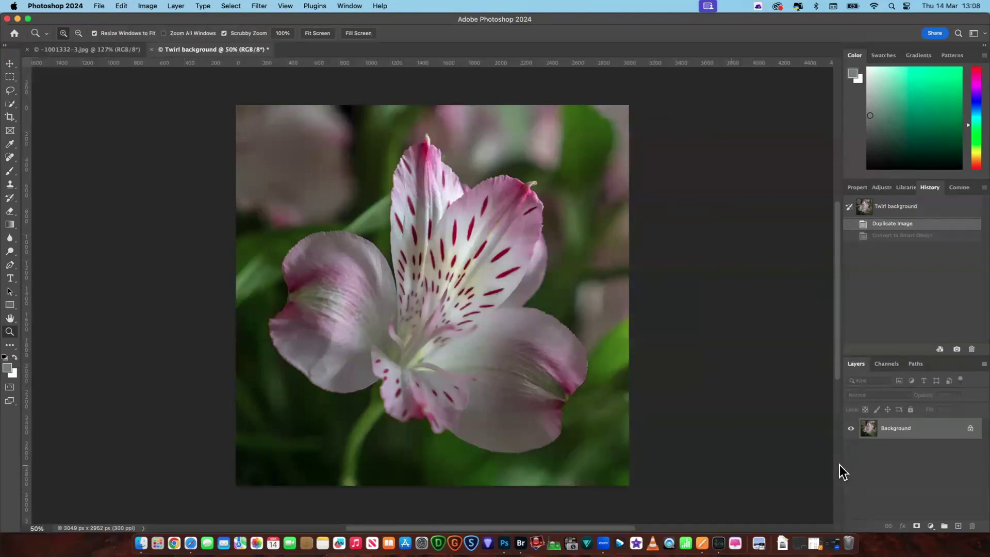
Step: Convert the Background layer of the Twirl background document to a Smart Object
right_click(913, 432)
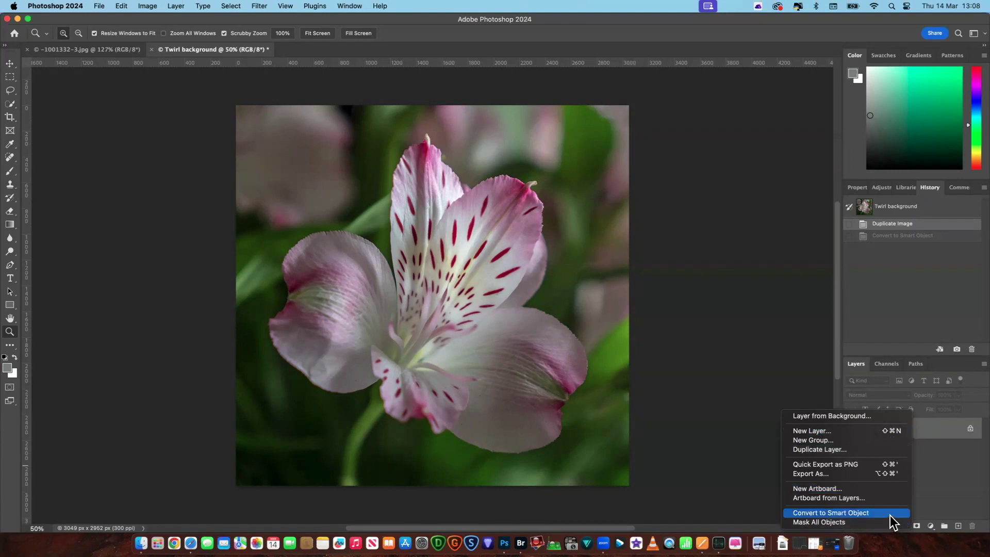
left_click(766, 284)
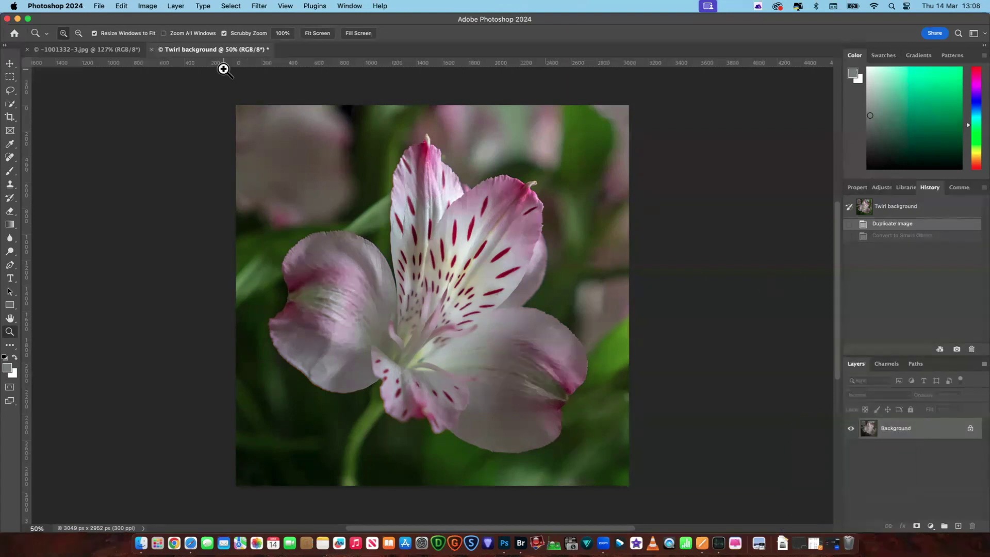
left_click(176, 6)
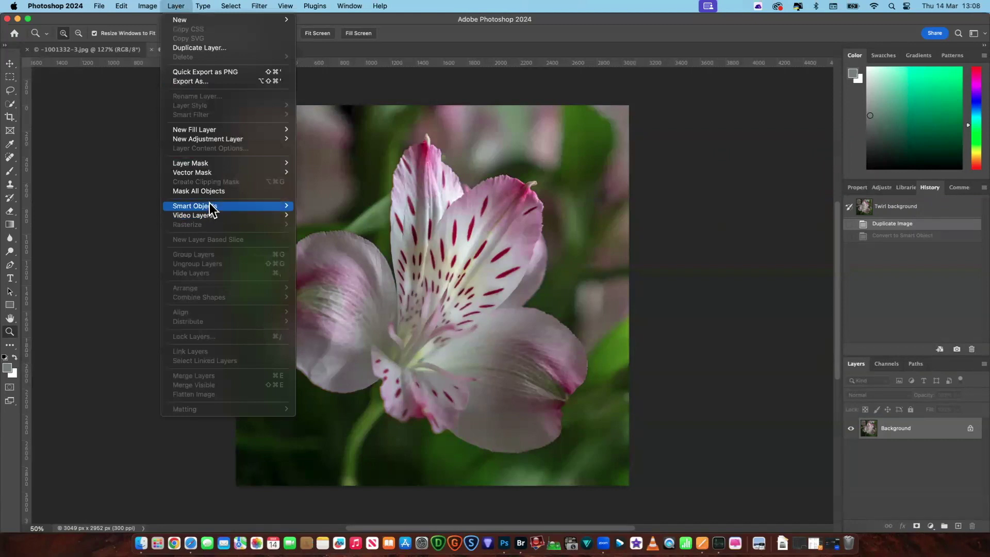
mouse_move(209, 203)
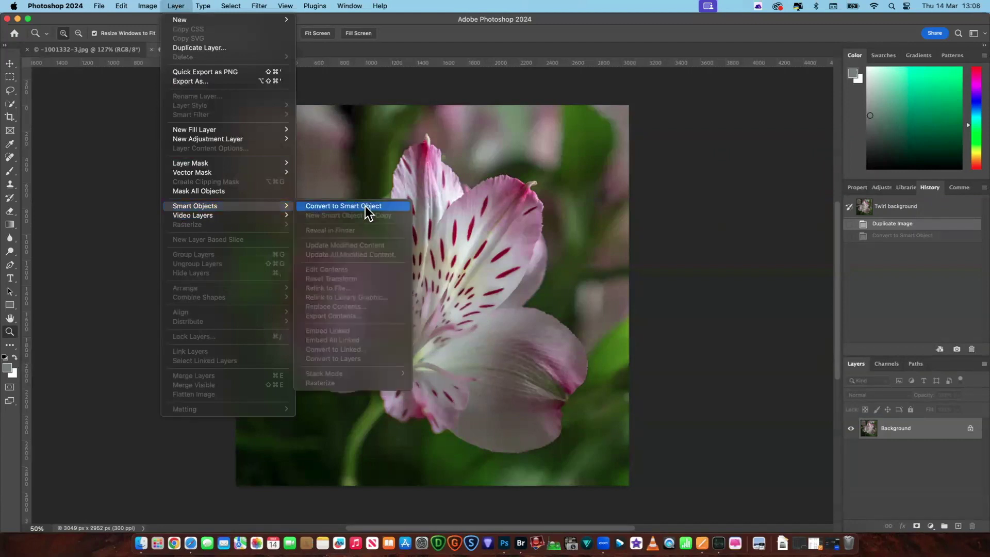
left_click(365, 206)
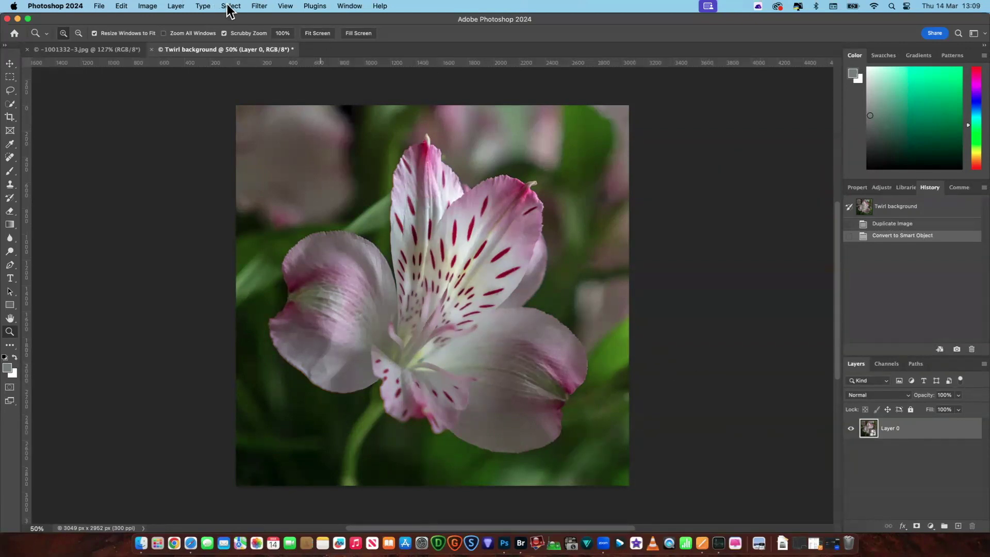
Step: Apply a Mezzotint smart filter of type Medium Strokes to Layer 0
left_click(258, 8)
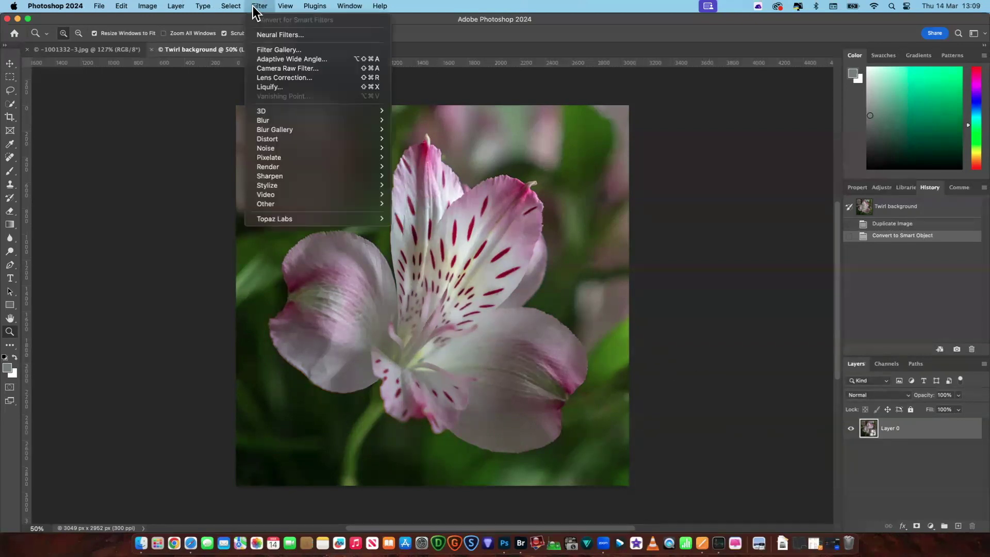
mouse_move(296, 157)
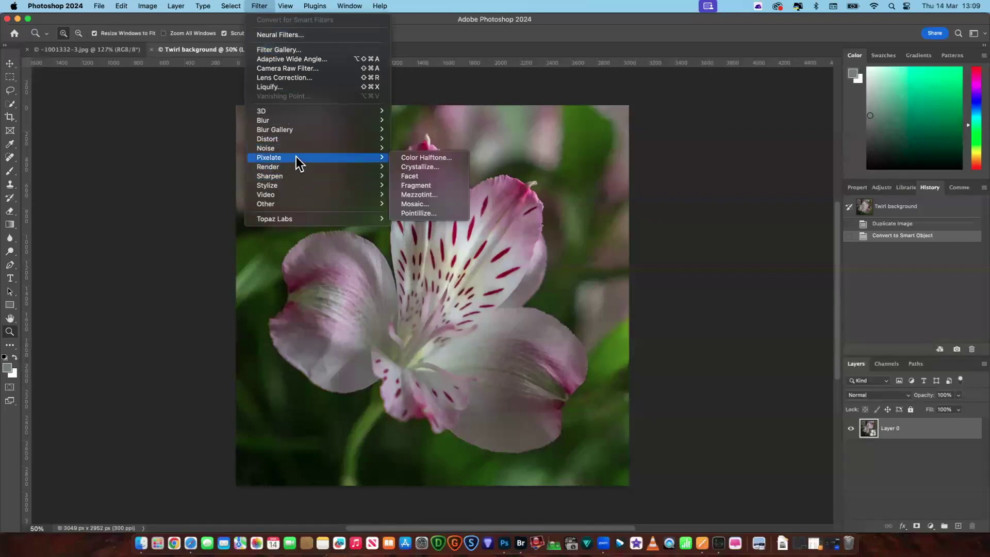
left_click(448, 196)
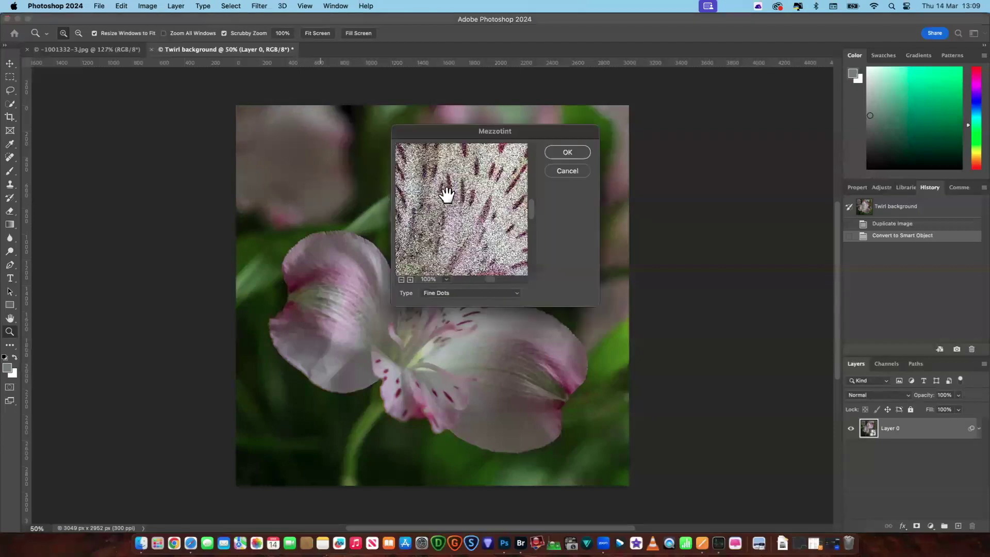
left_click(516, 292)
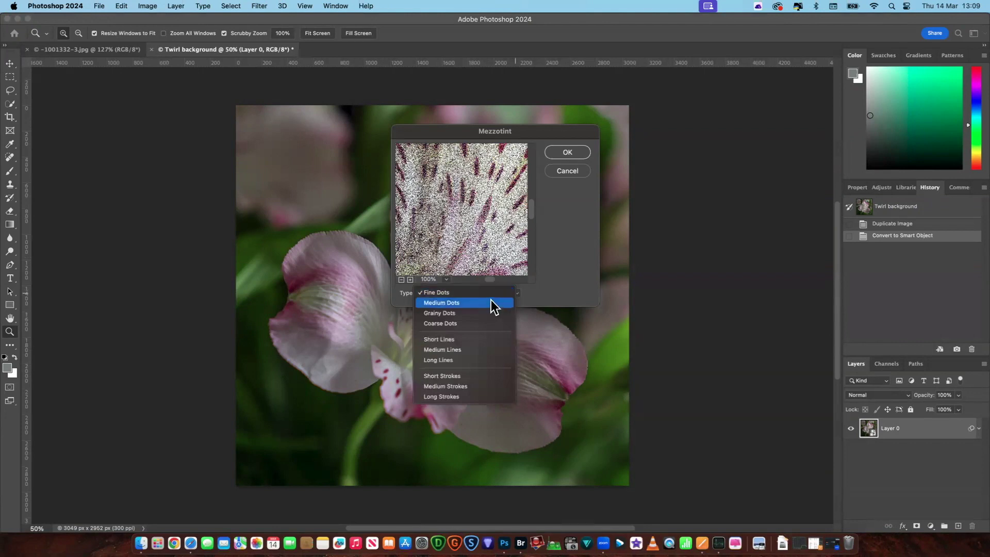
left_click(494, 306)
left_click(517, 292)
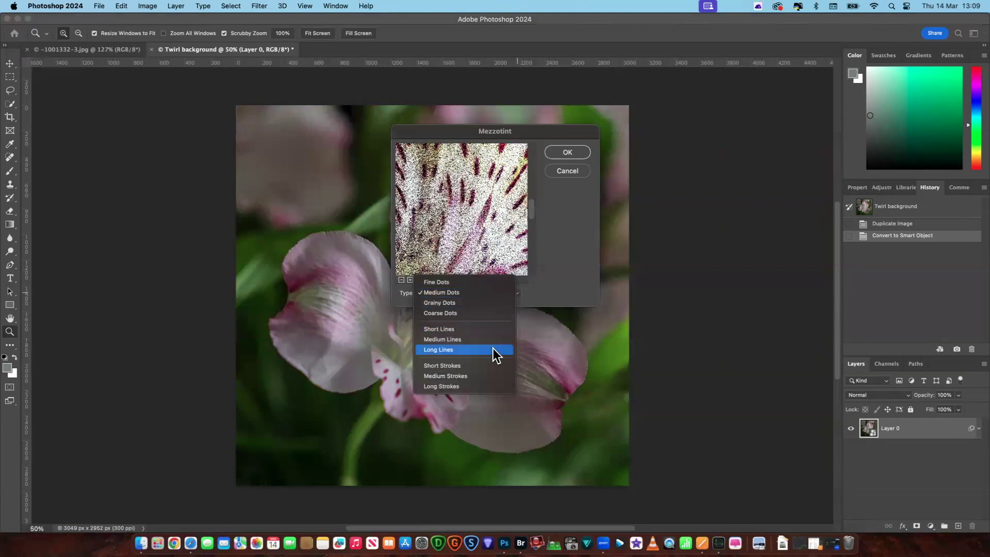
left_click(492, 376)
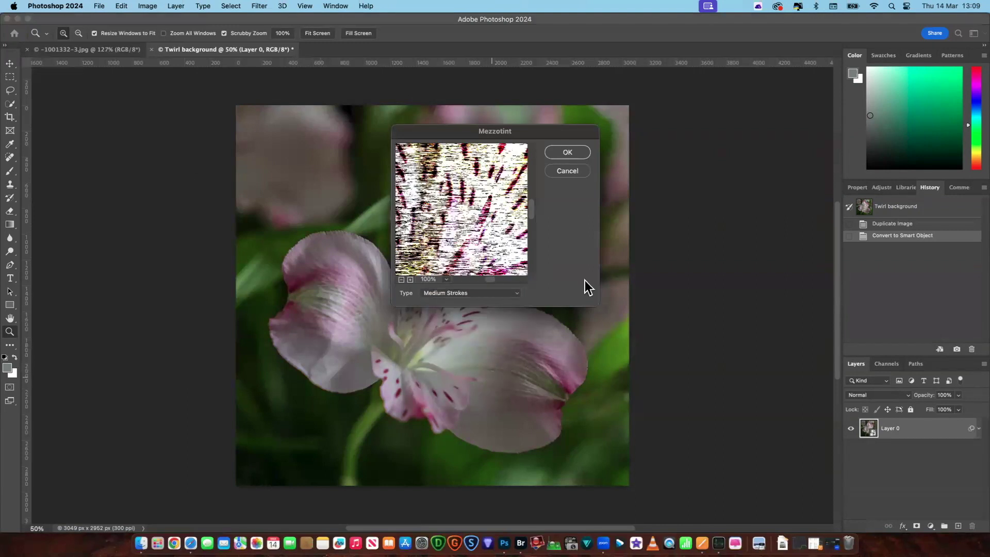
left_click(567, 152)
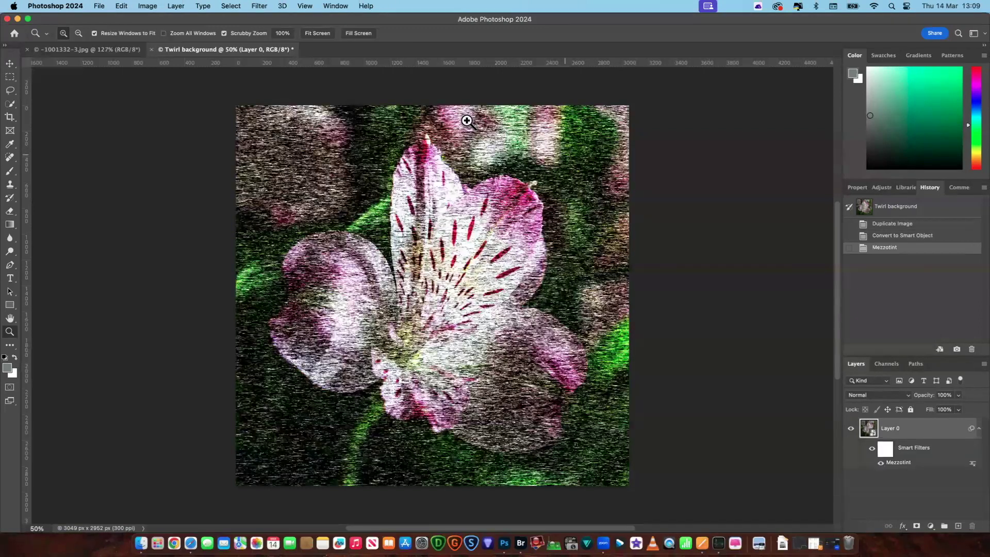
Step: Add a Radial Blur smart filter to Layer 0 with amount 99, the Zoom method and Good quality
left_click(259, 6)
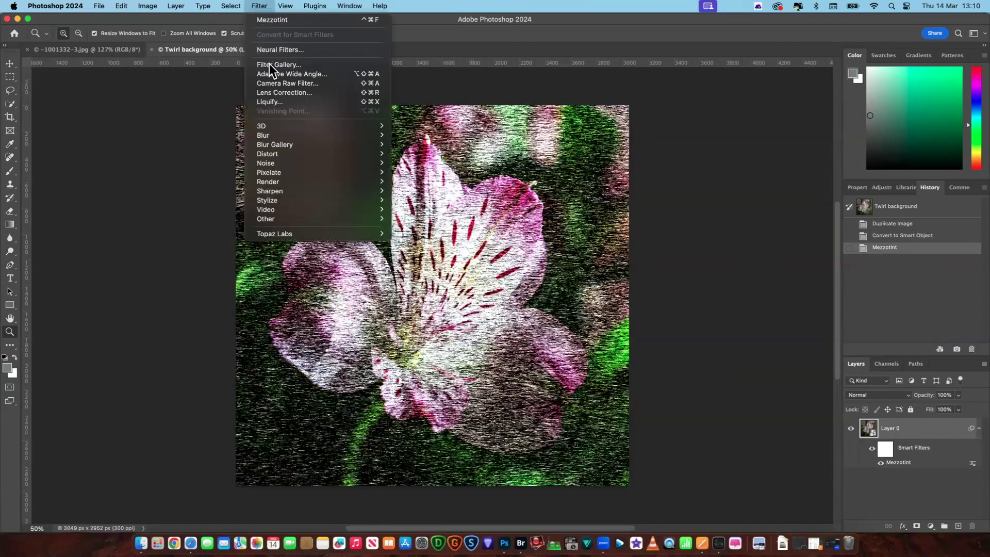
mouse_move(286, 137)
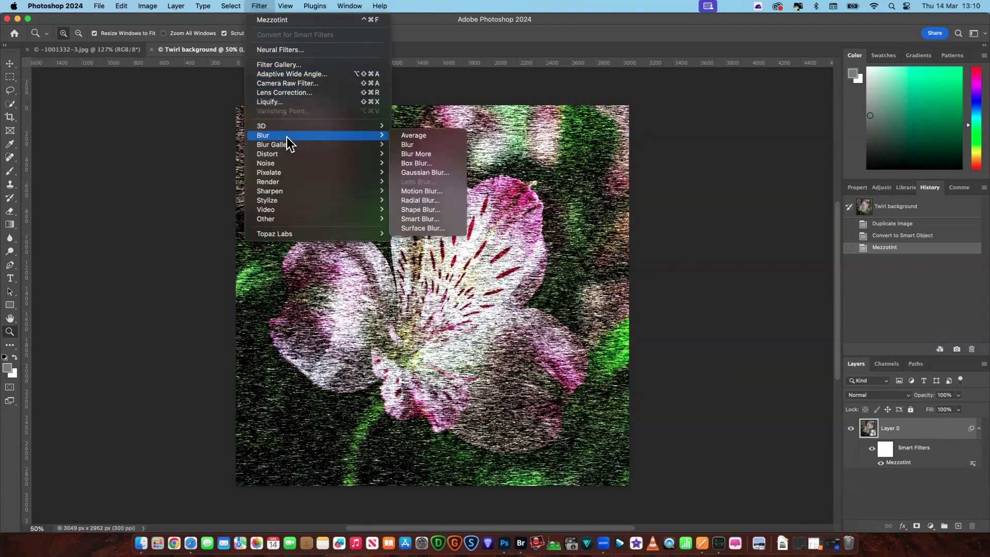
left_click(442, 201)
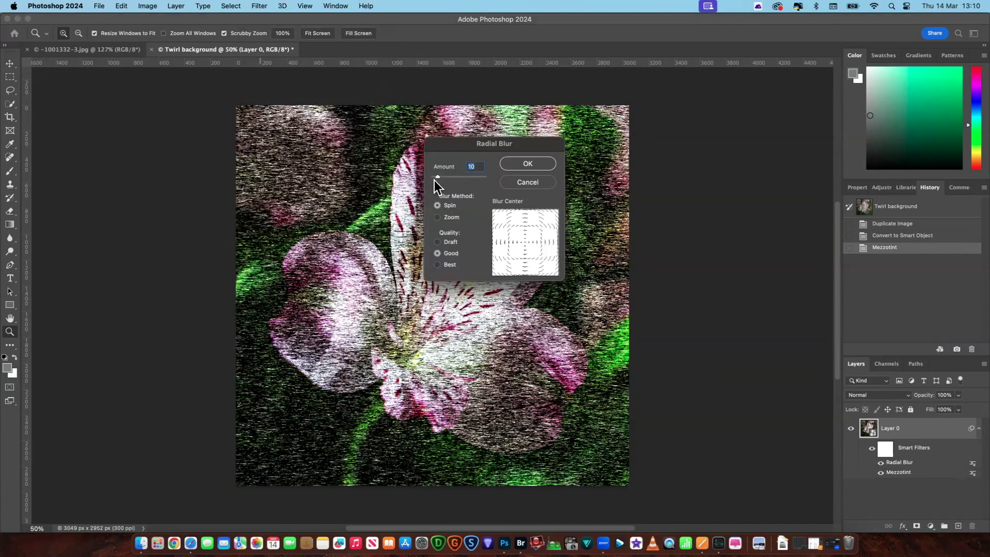
left_click(483, 177)
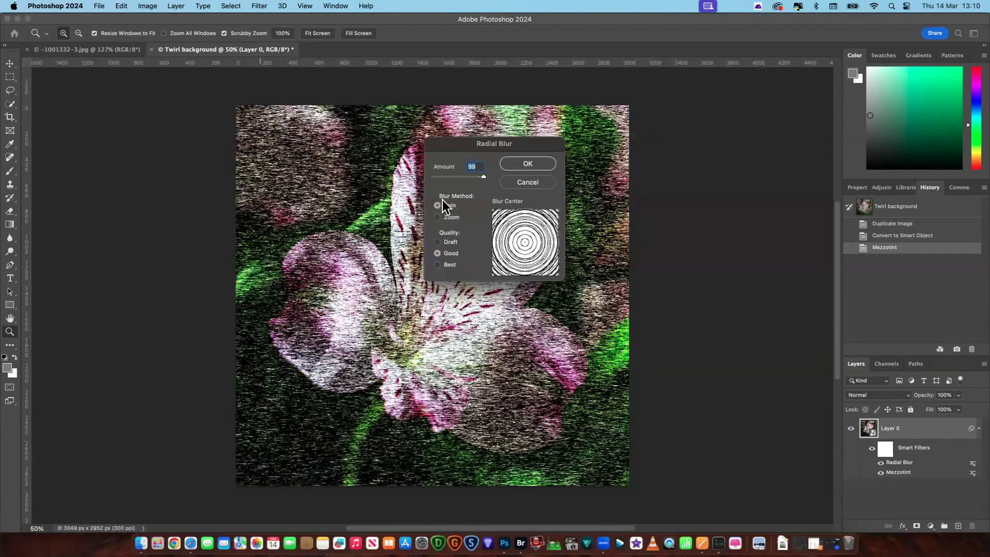
left_click(437, 217)
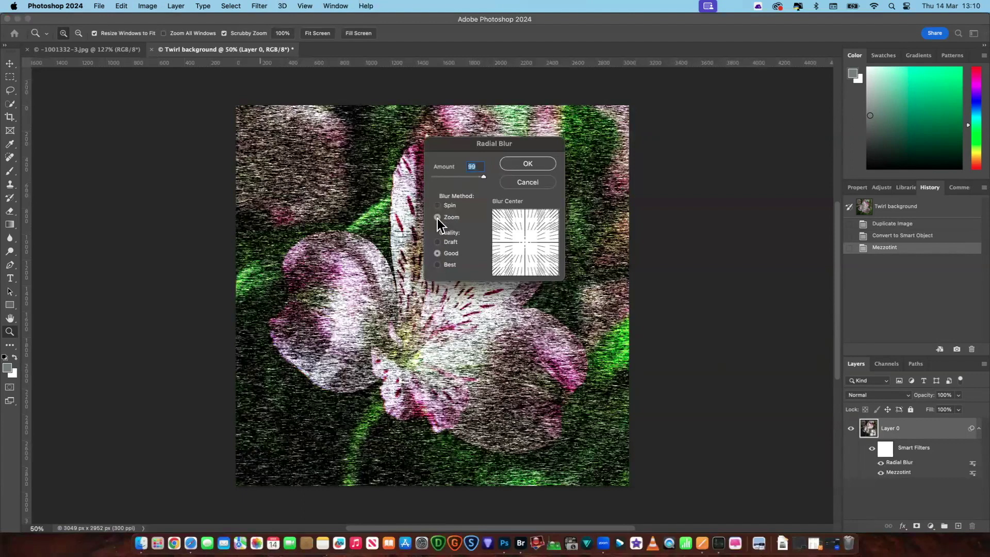
left_click(529, 164)
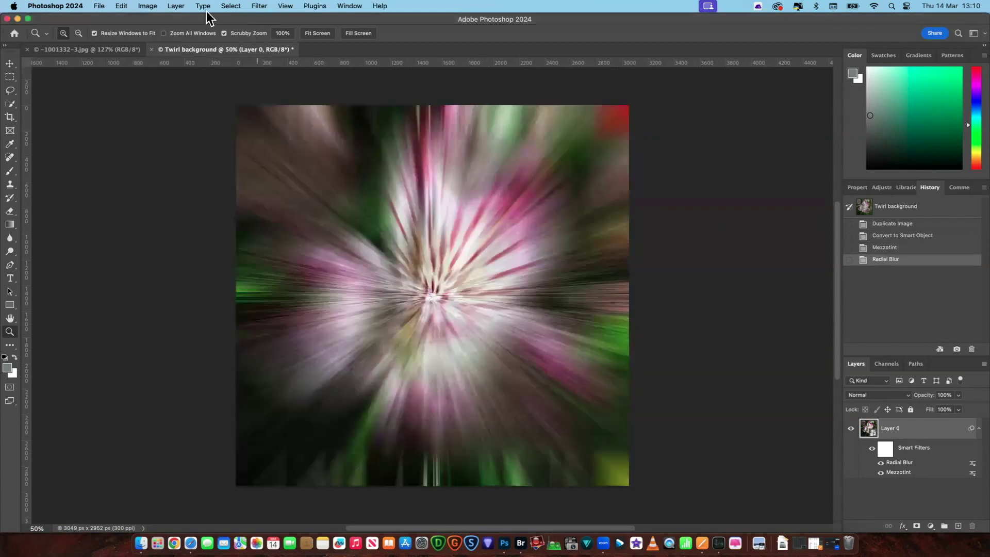
Step: Add a second Radial Blur to Layer 0 with the amount set to 100, Zoom method and Good quality
left_click(256, 7)
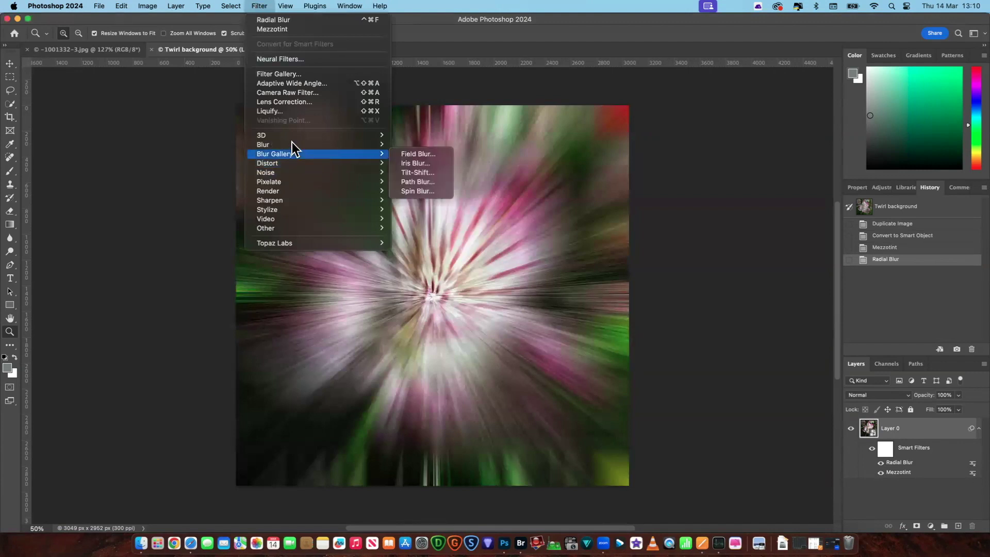
mouse_move(293, 144)
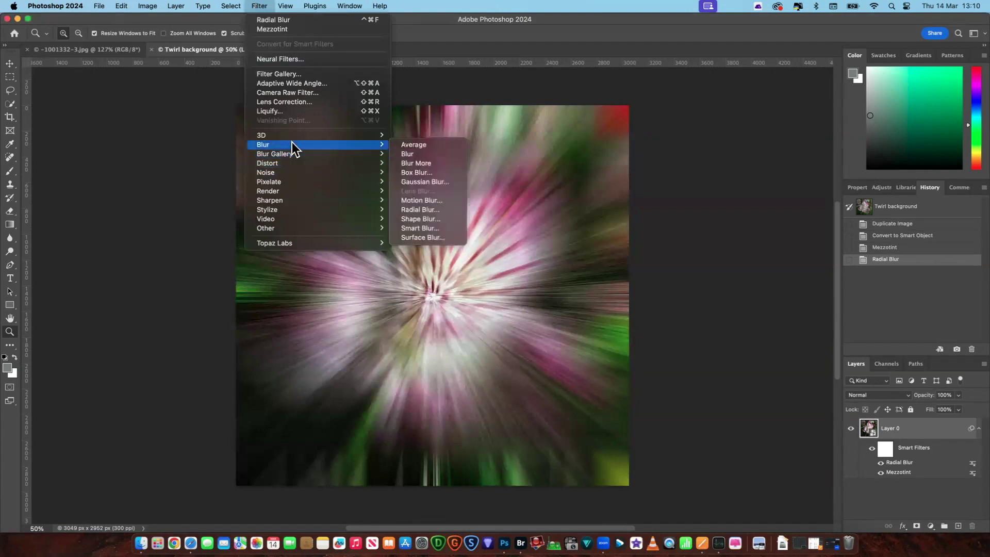
left_click(435, 210)
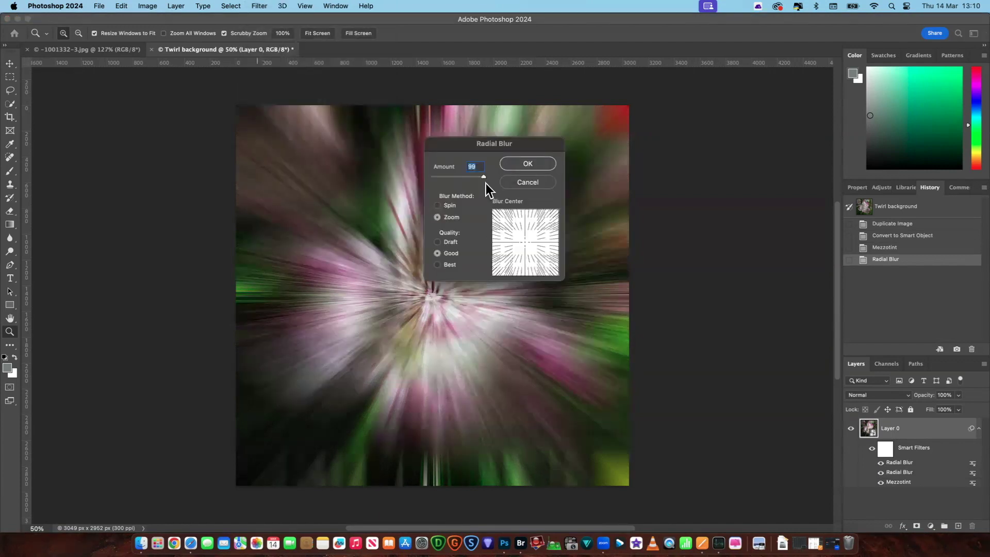
left_click_drag(484, 178, 491, 175)
left_click(529, 165)
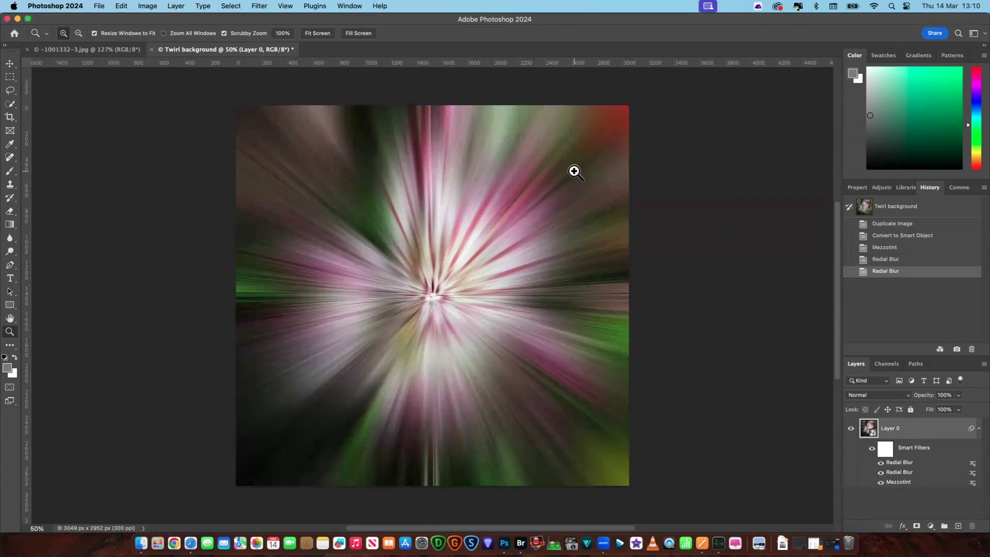
Step: Apply a third Radial Blur to Layer 0 using amount 100, Zoom method and Good quality
left_click(259, 7)
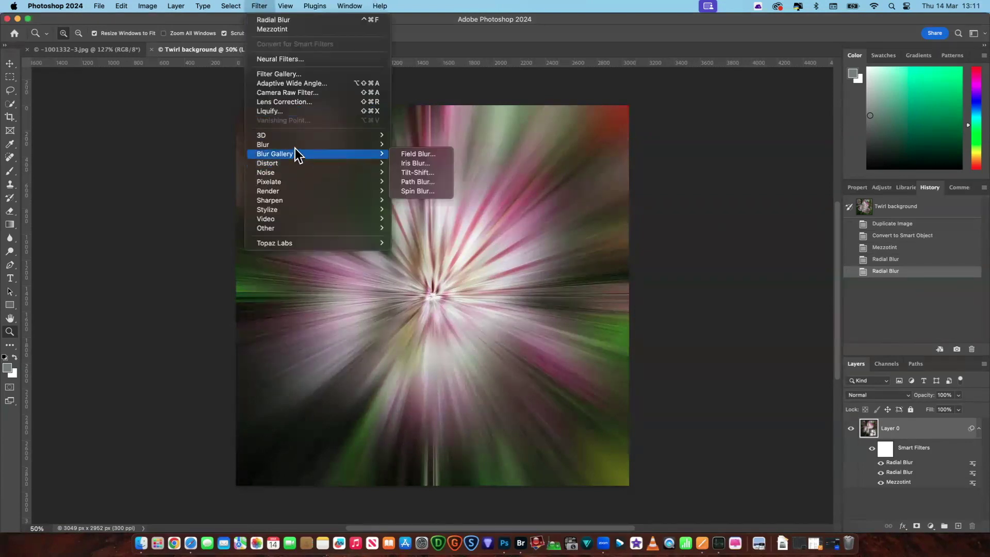
mouse_move(299, 143)
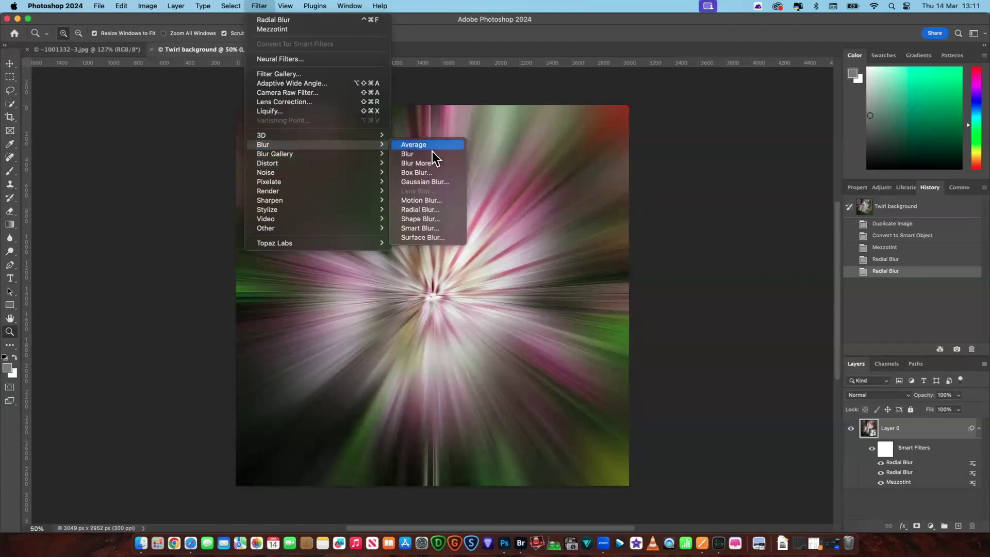
left_click(435, 208)
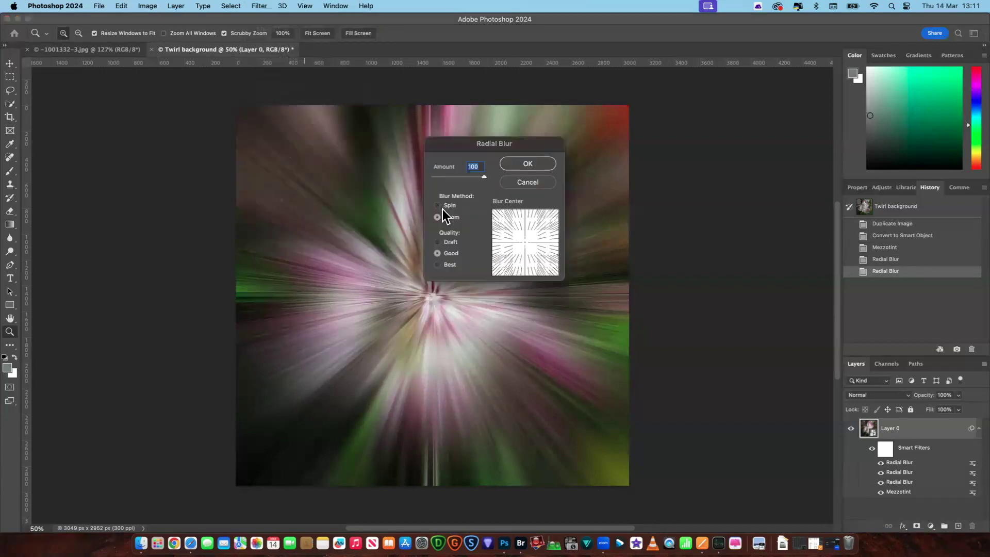
left_click(535, 166)
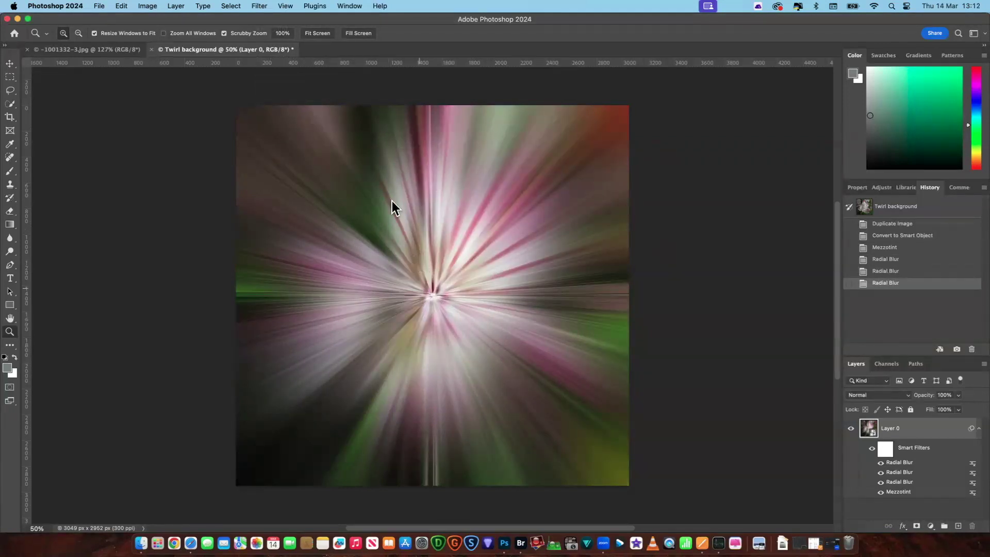
Step: Add a Twirl distortion smart filter to Layer 0 with an angle of 150 degrees
left_click(259, 8)
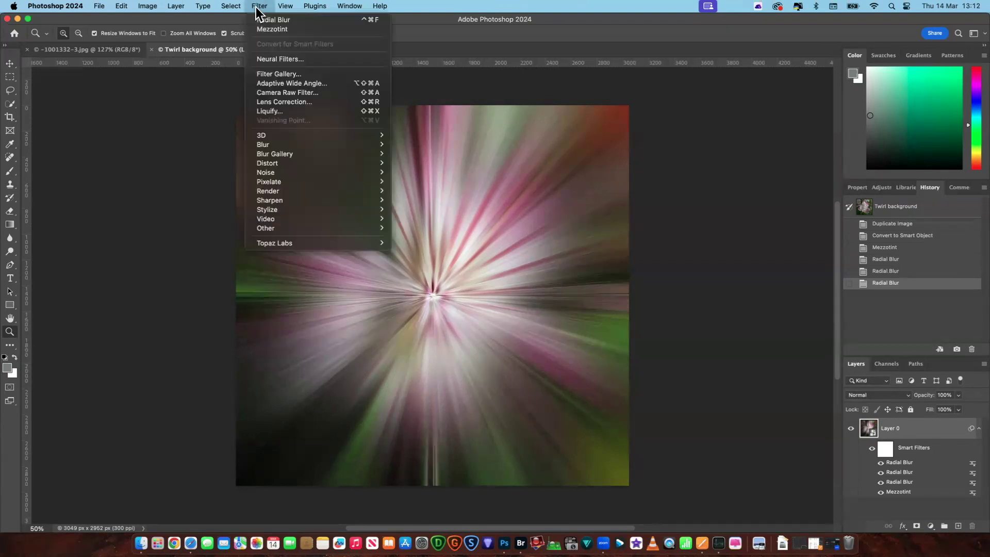
mouse_move(293, 166)
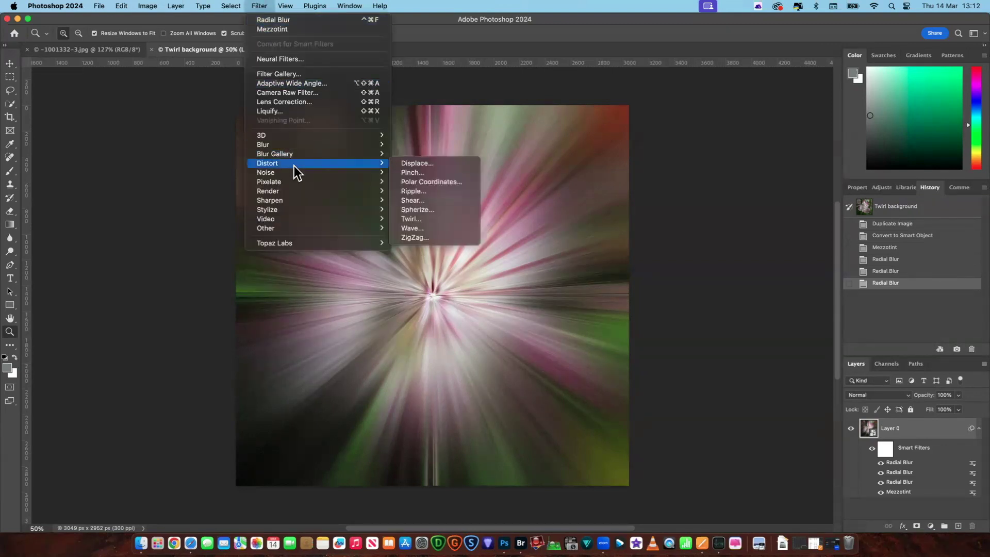
left_click(446, 218)
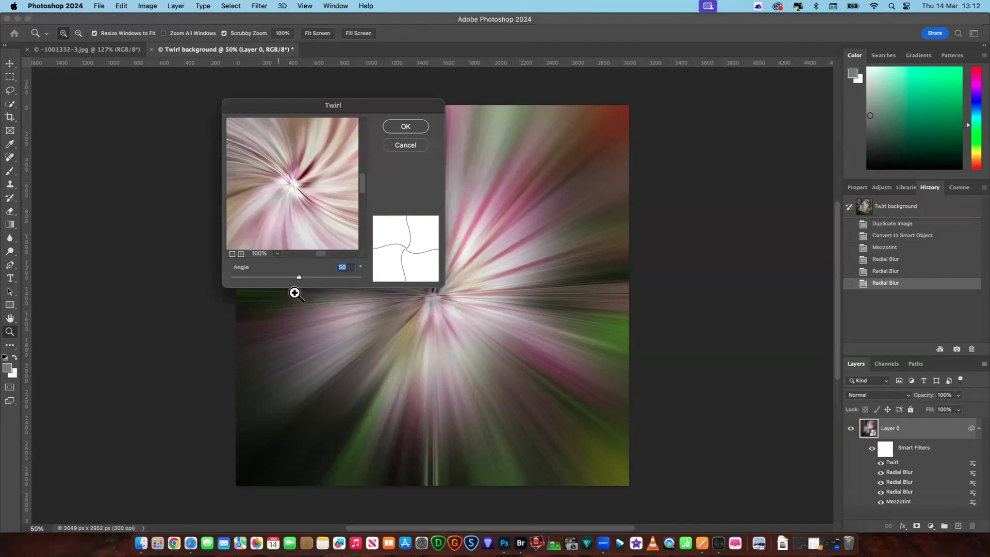
mouse_move(298, 277)
left_mouse_down()
mouse_move(315, 277)
mouse_move(305, 277)
left_mouse_up()
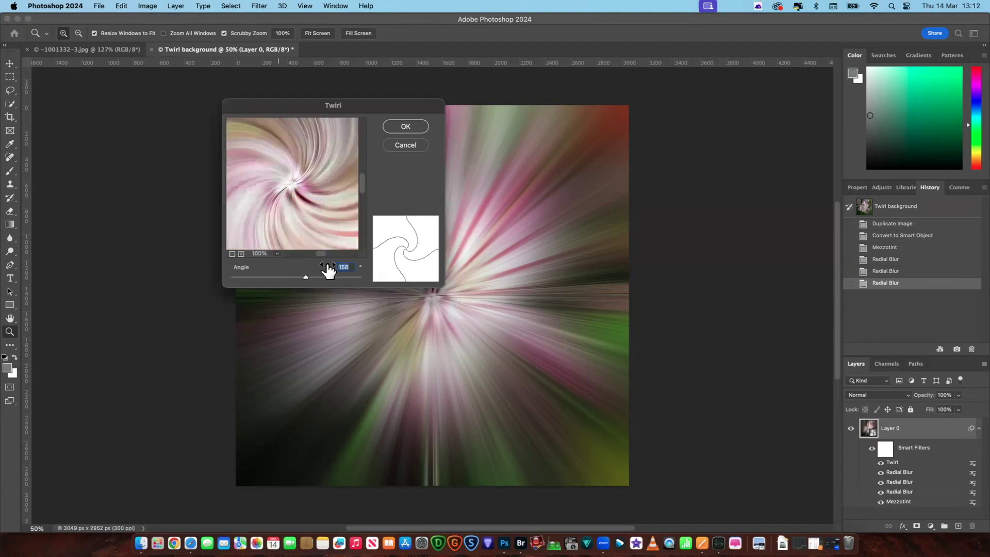
type("150")
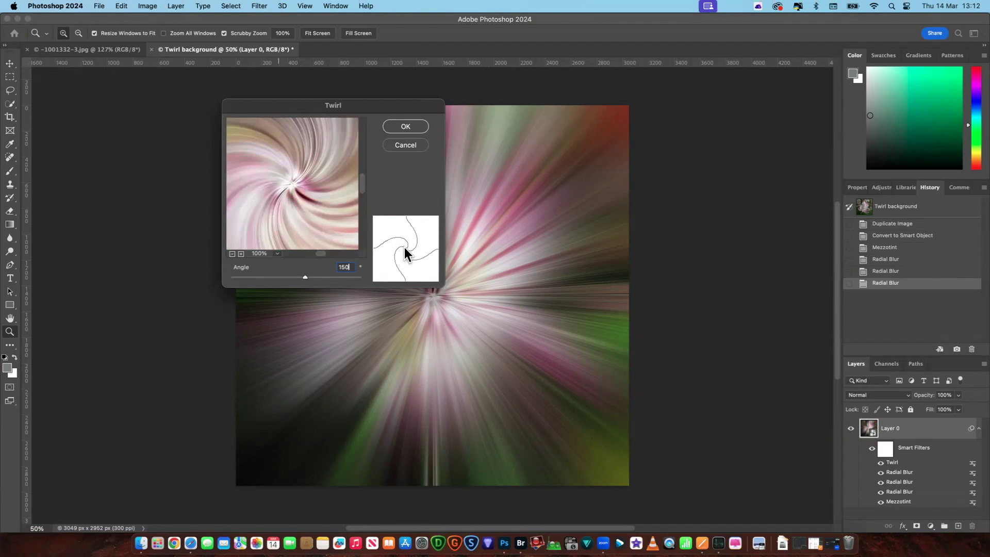
left_click(412, 128)
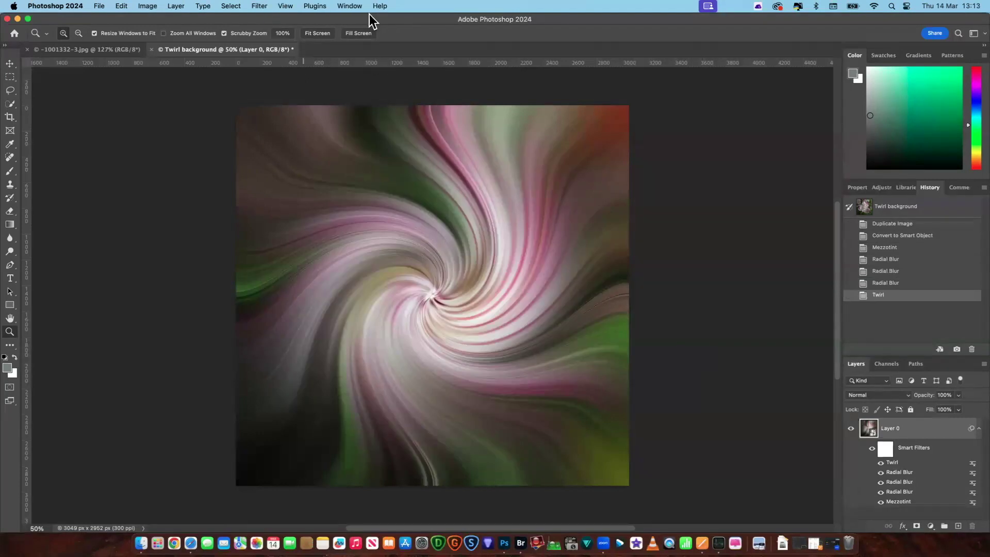
Step: Add a second Twirl smart filter to Layer 0 with the angle set to -150 degrees
left_click(259, 6)
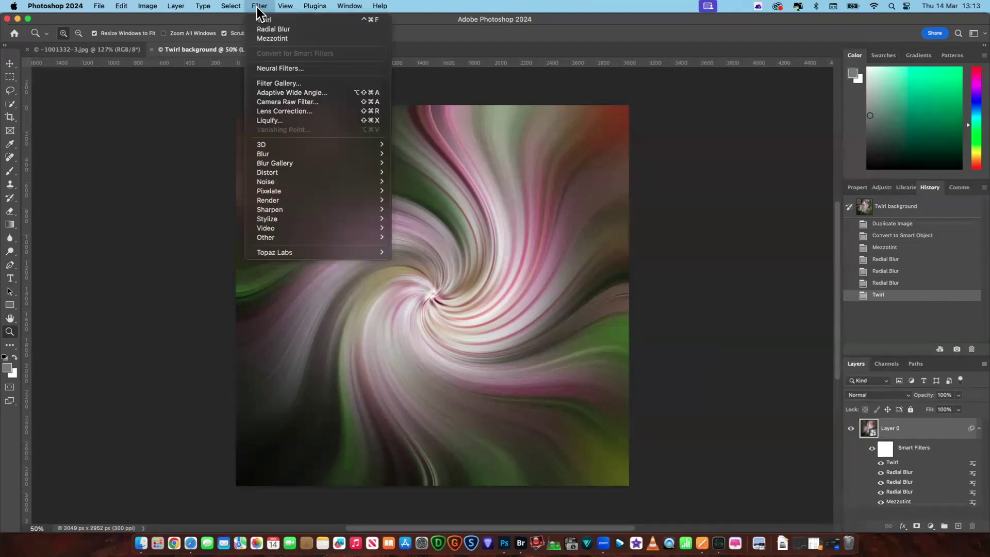
mouse_move(290, 176)
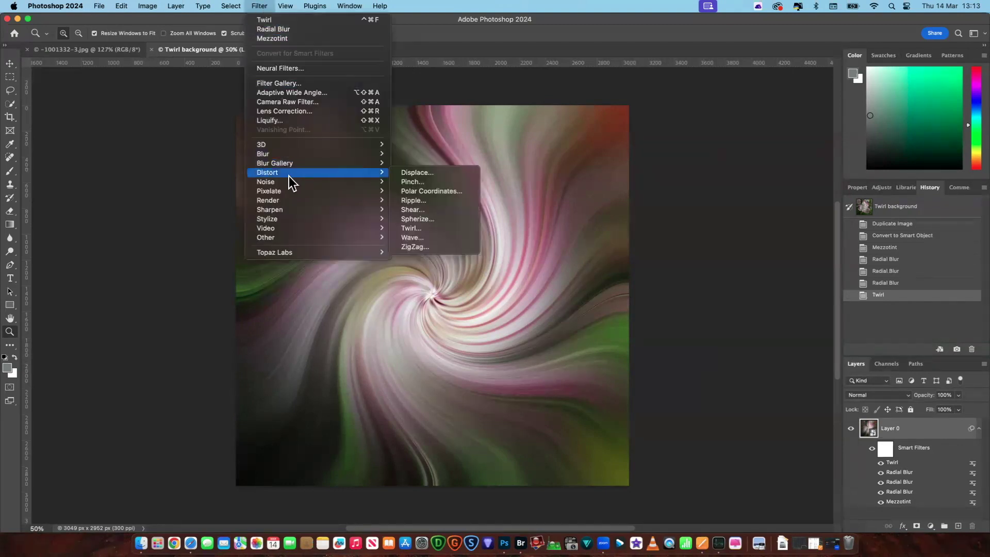
left_click(447, 227)
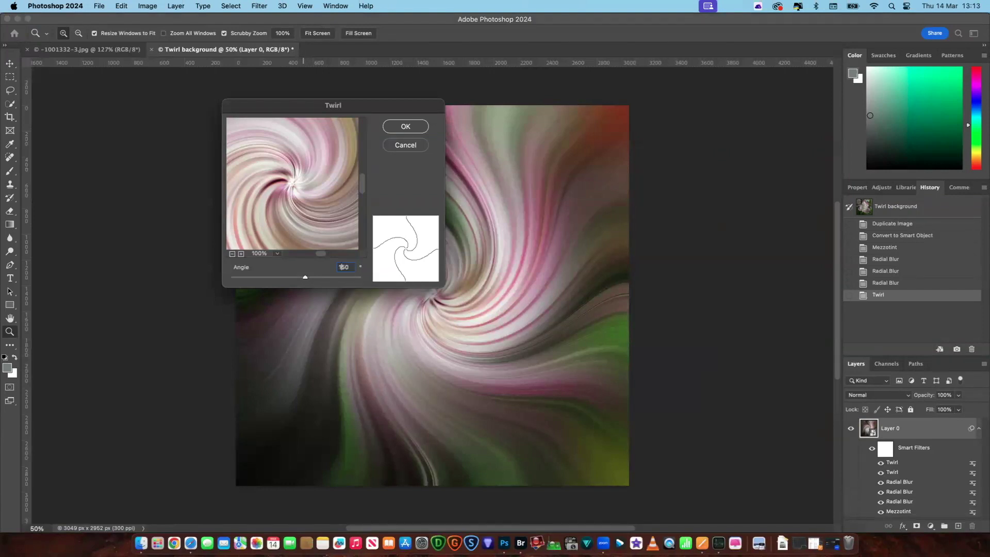
left_click(340, 267)
type("-")
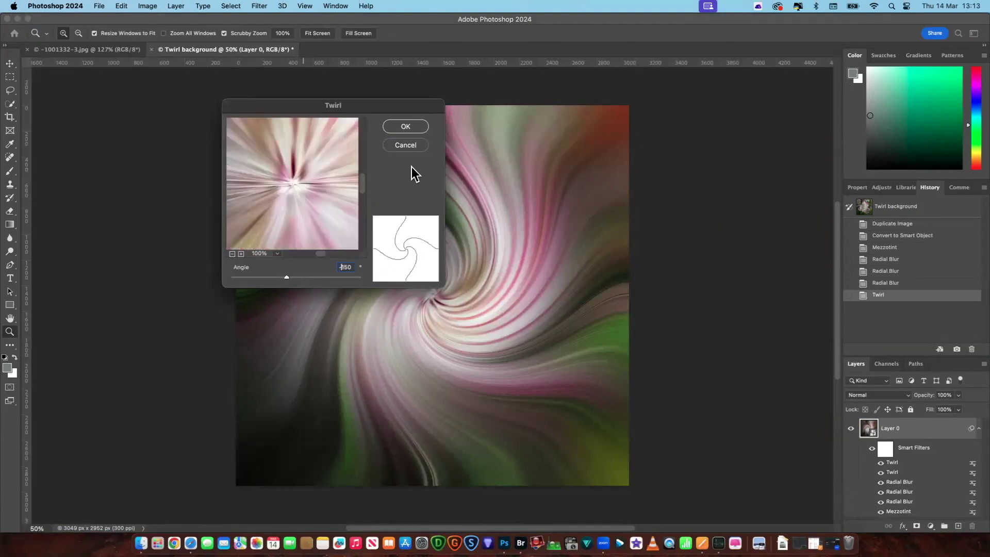
left_click(405, 126)
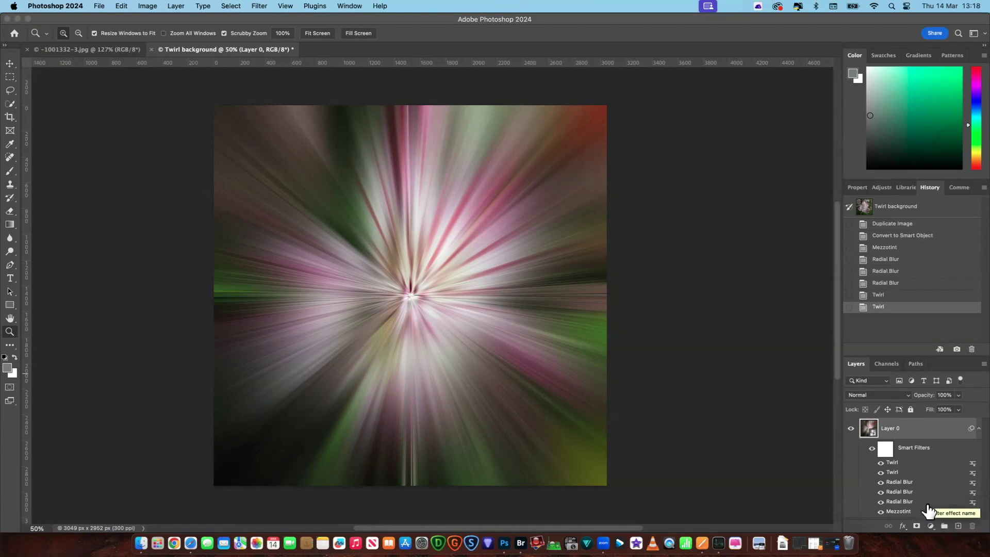
Step: Open the blending options of the lower Twirl smart filter and set its mode to Lighten
double_click(970, 474)
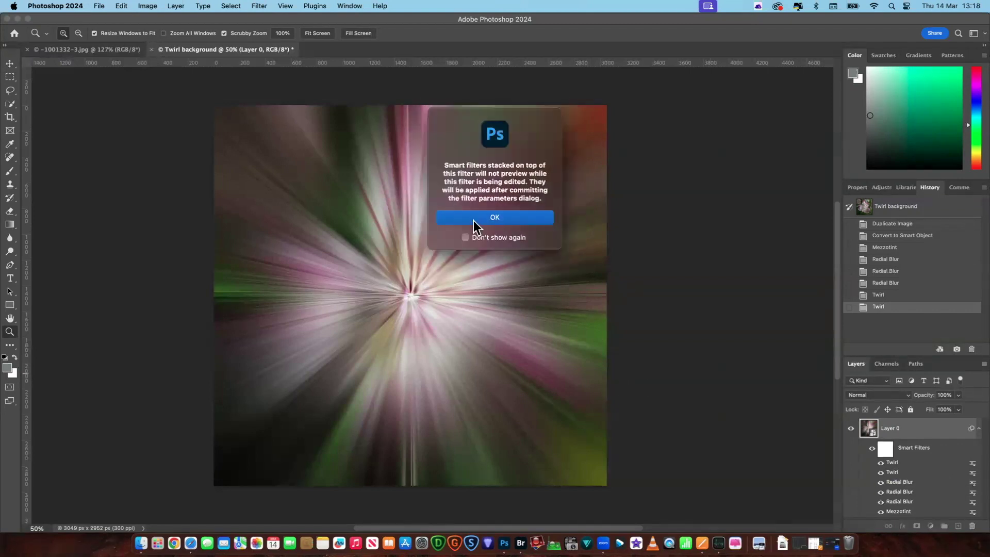
left_click(499, 216)
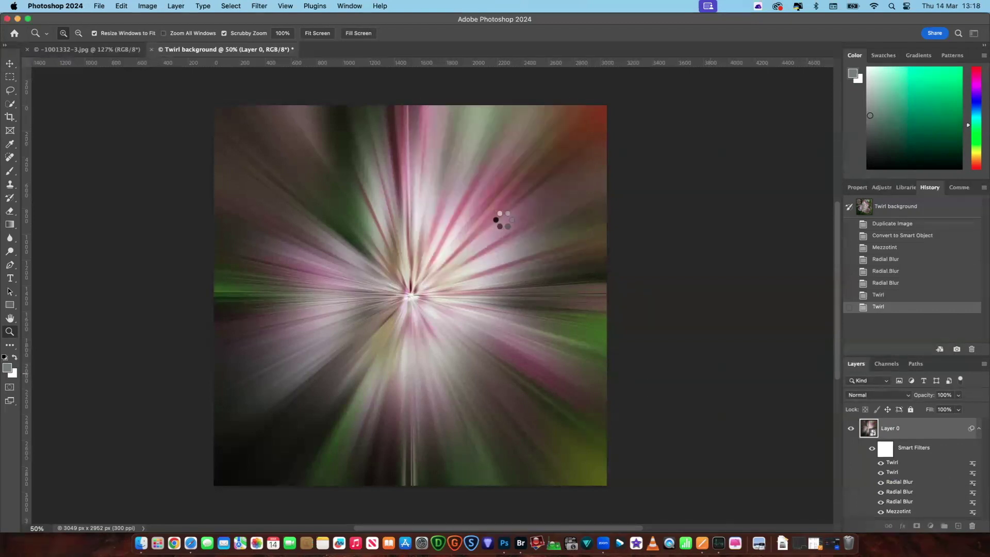
scroll(532, 223, "down", 2)
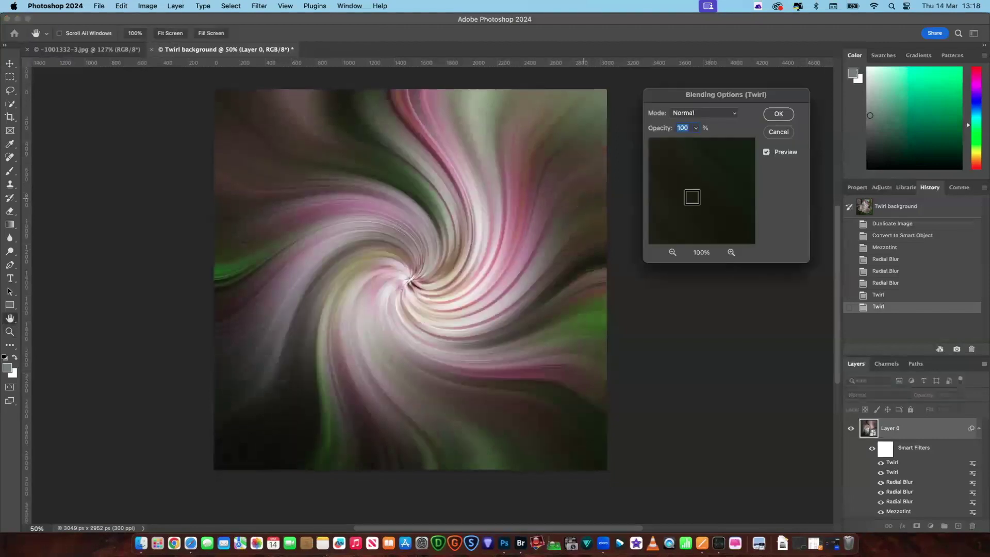
left_click(735, 114)
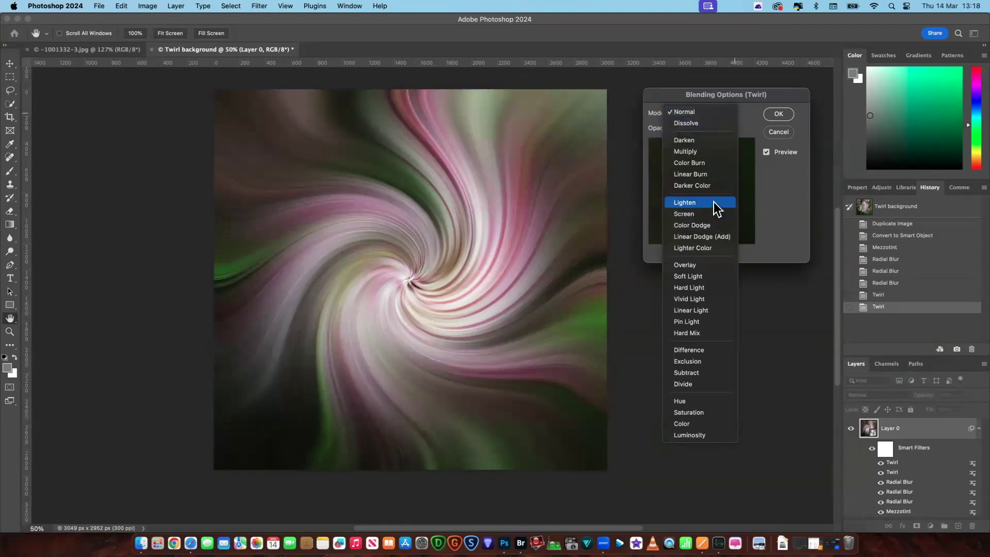
left_click(714, 202)
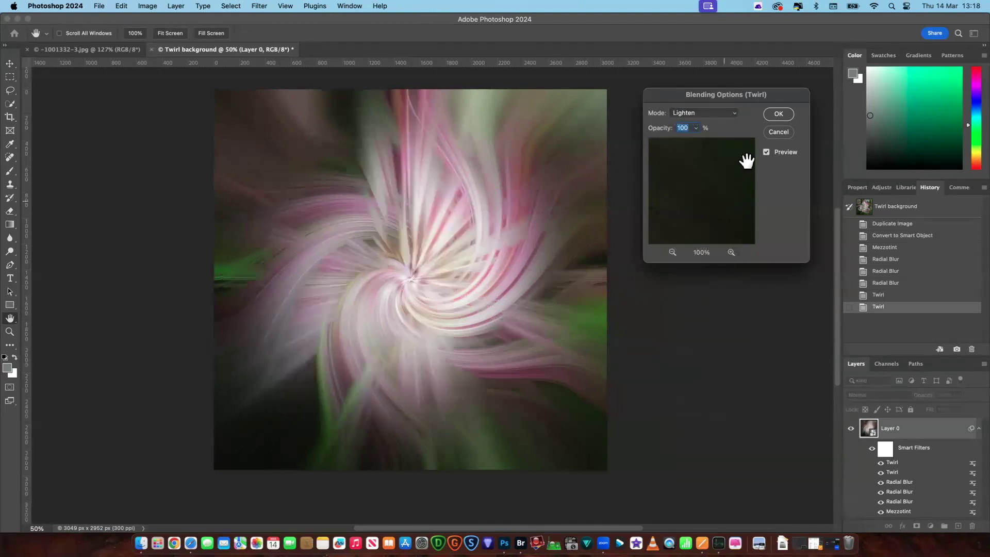
Step: Try the Darken and Soft Light blending modes on the lower Twirl filter
left_click(740, 122)
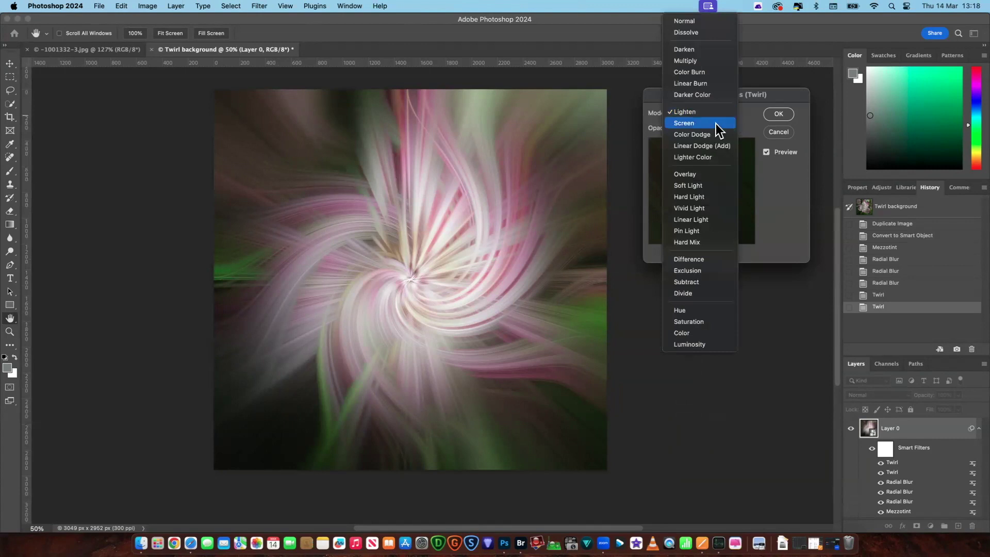
left_click(703, 50)
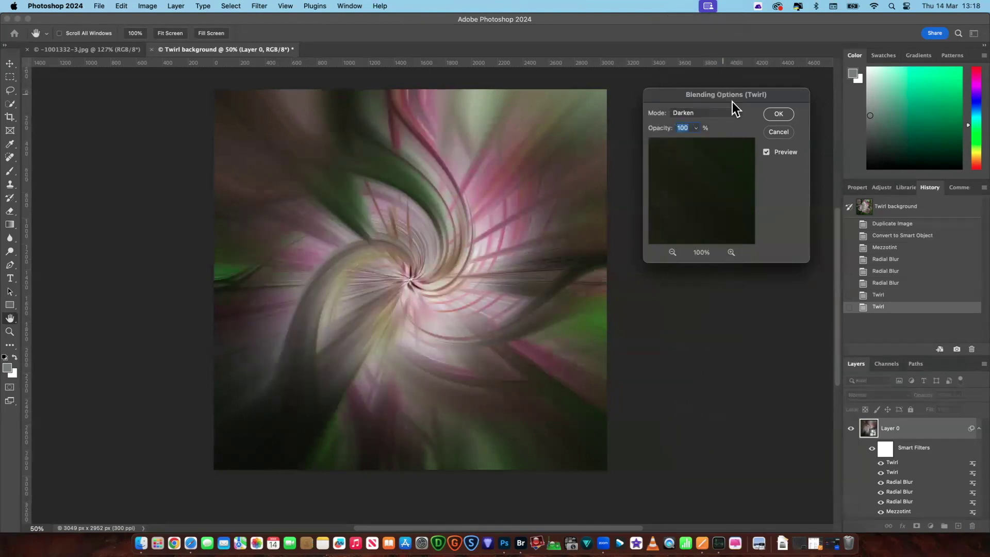
left_click(736, 114)
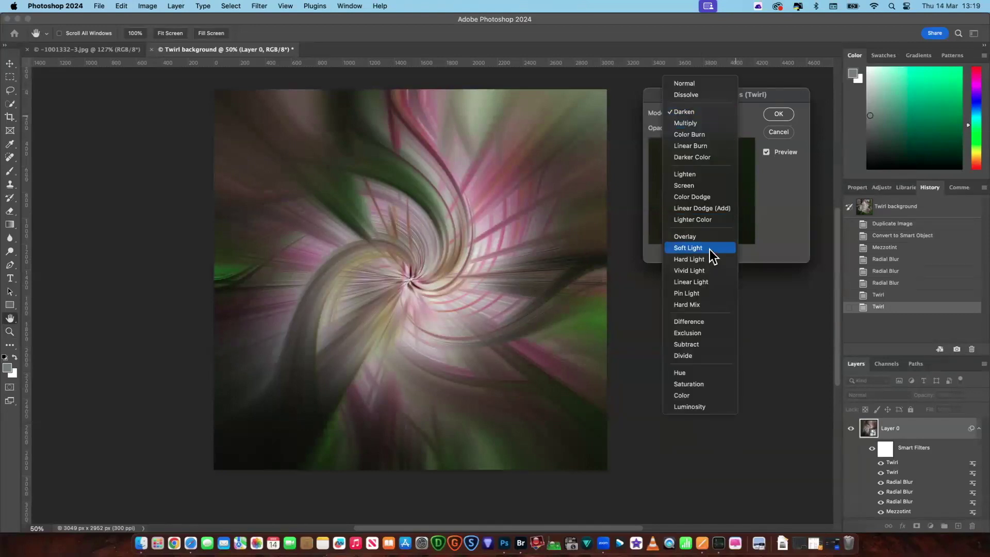
left_click(712, 253)
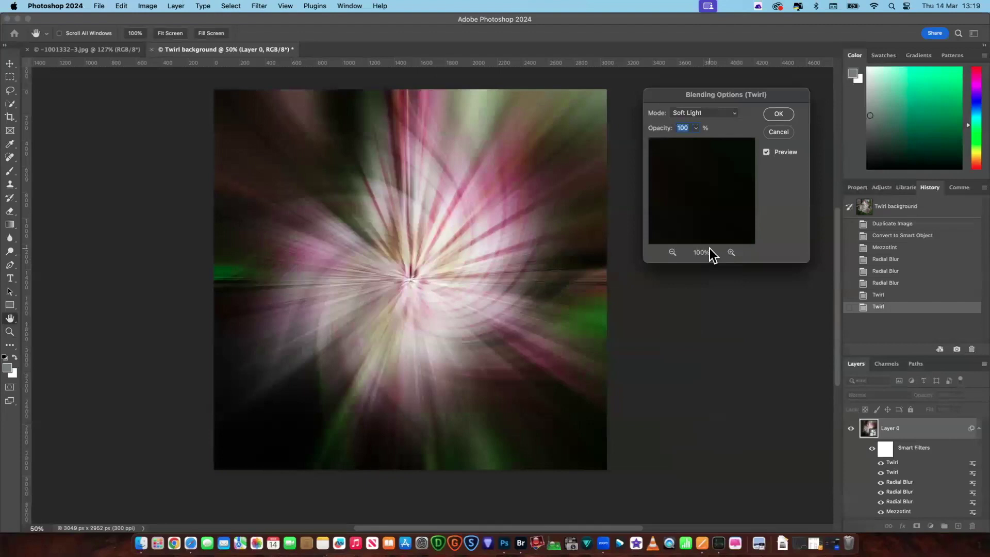
Step: Return the lower Twirl filter's blending mode to Lighten and apply the blending options
left_click(731, 113)
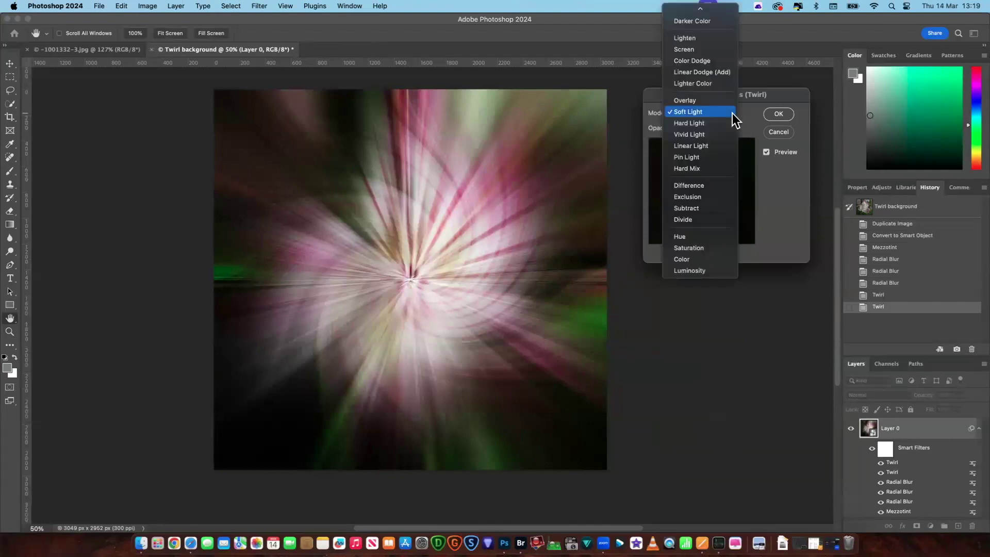
left_click(709, 38)
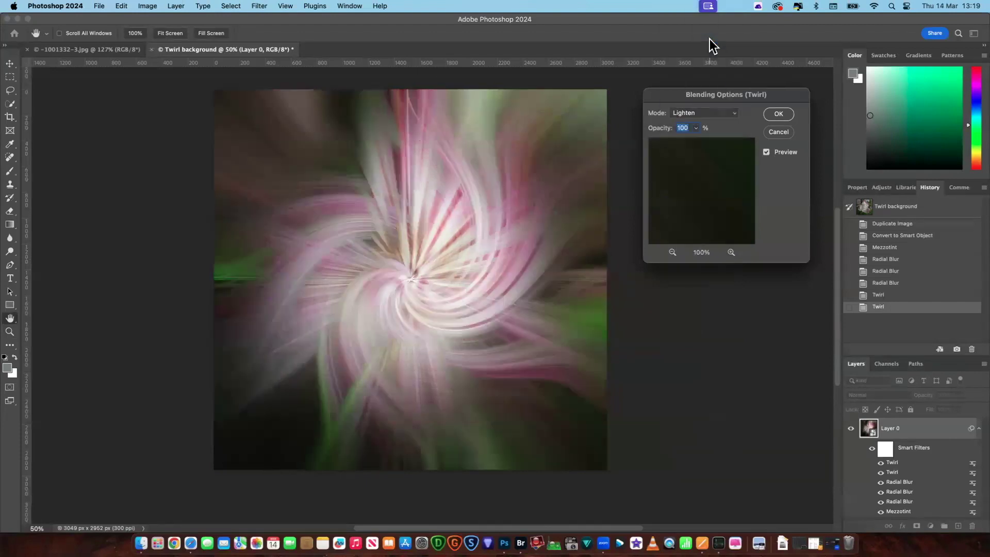
left_click(778, 114)
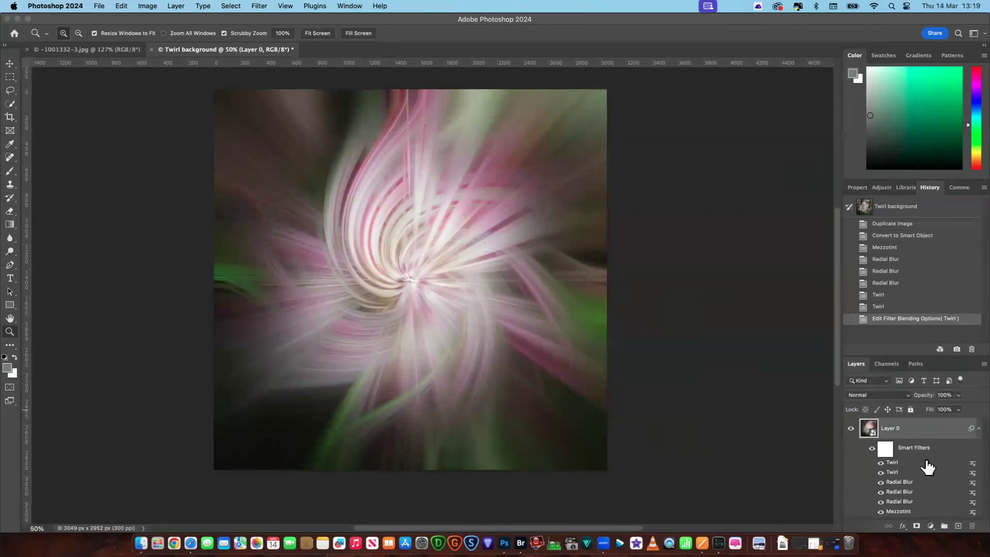
Step: Preview Lighten and Darken blending on the upper Twirl smart filter, and apply the Lighten mode
double_click(968, 470)
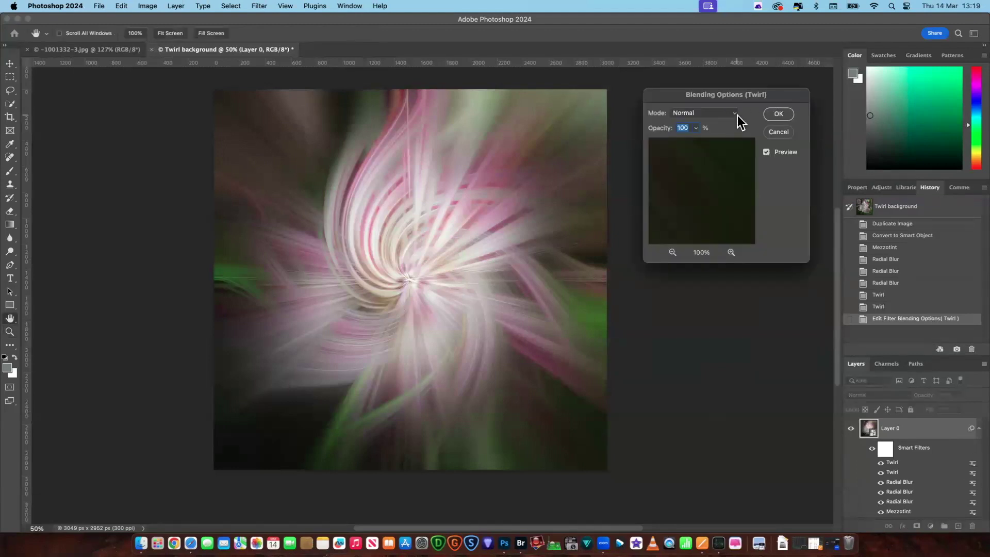
left_click(735, 113)
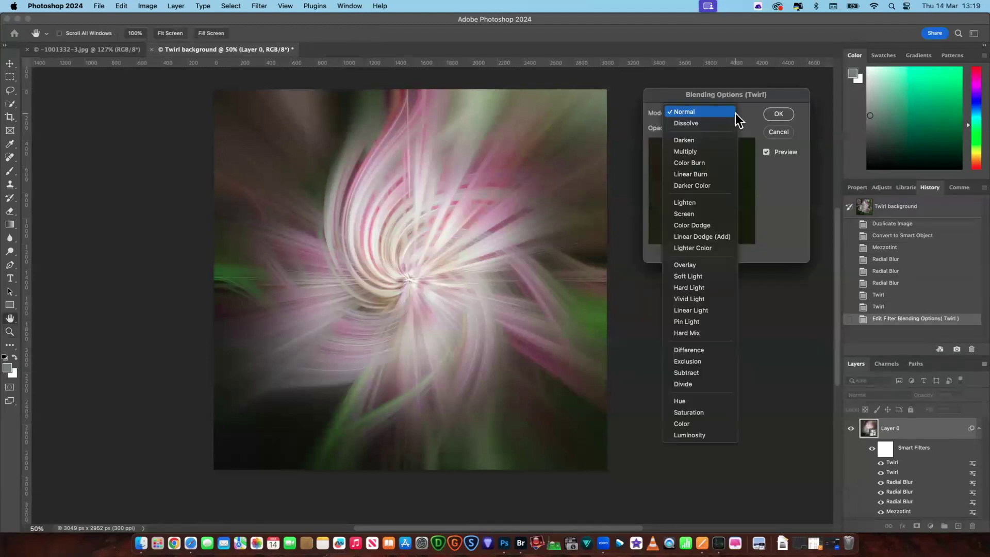
left_click(716, 202)
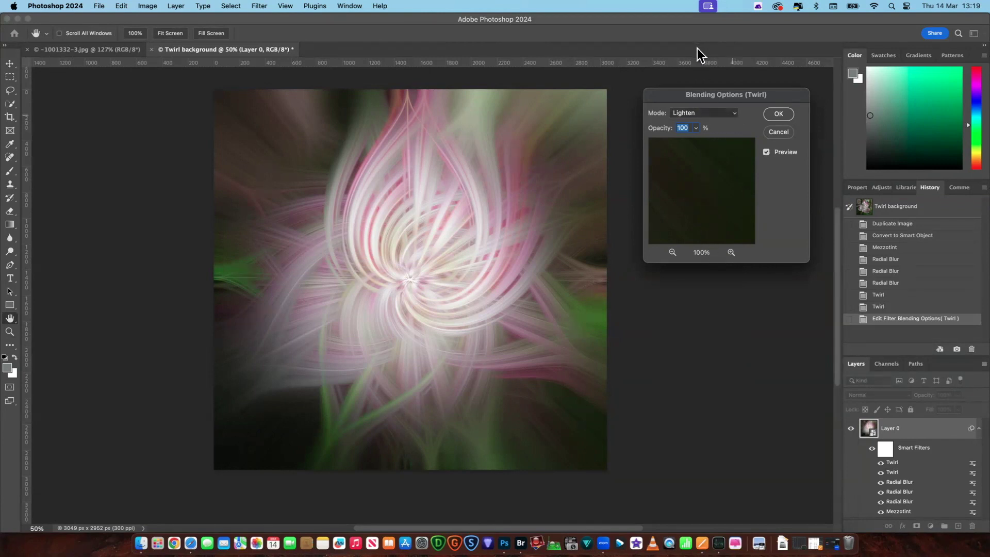
key("alt+shift+k")
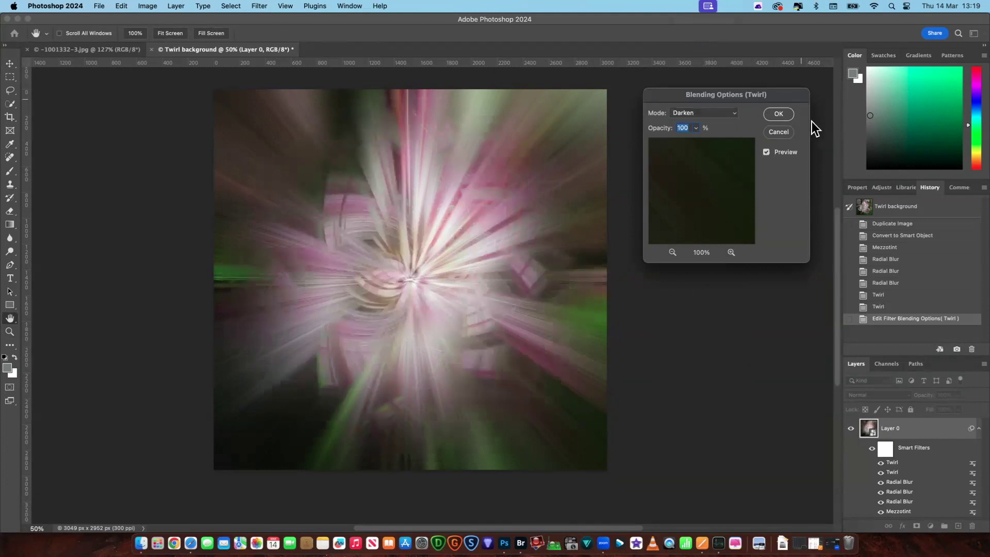
left_click(736, 113)
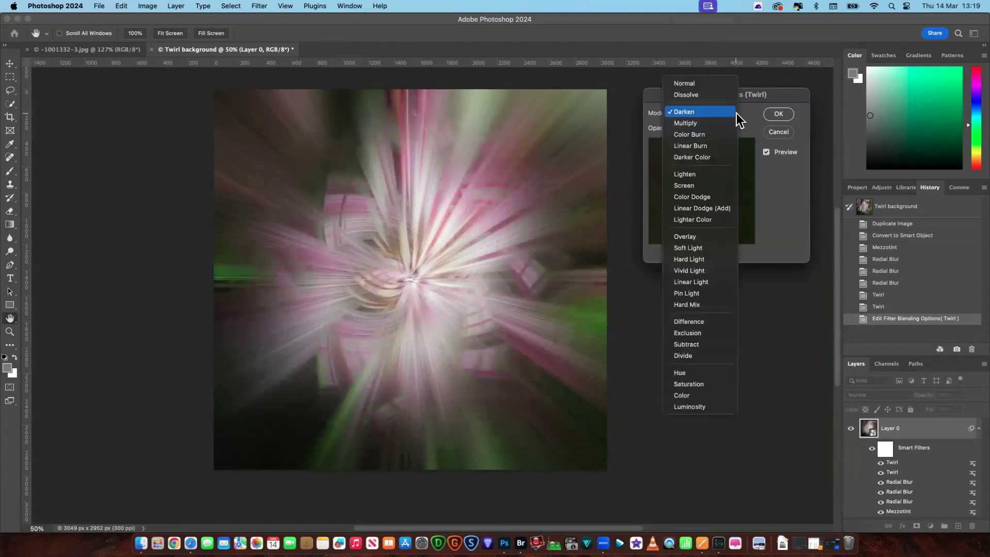
left_click(720, 174)
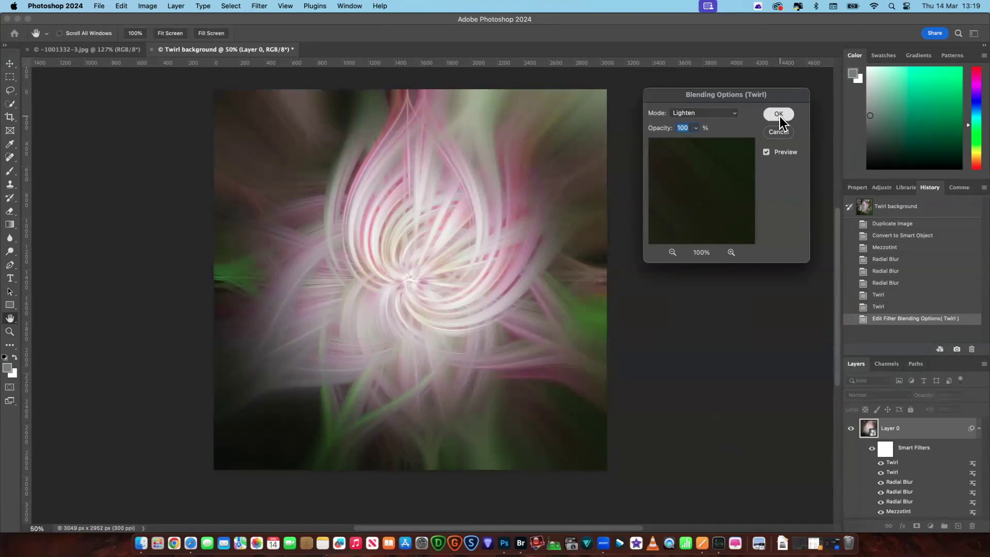
left_click(778, 114)
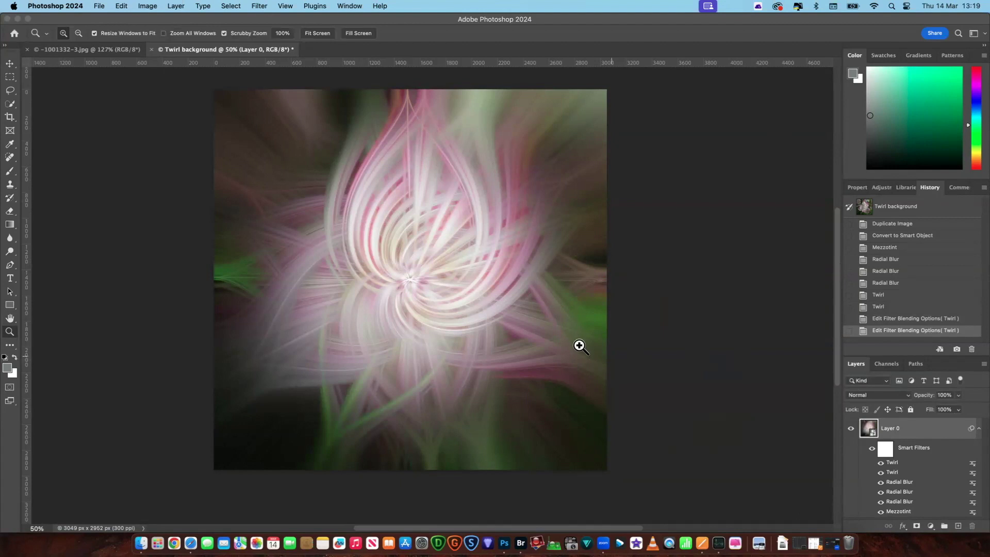
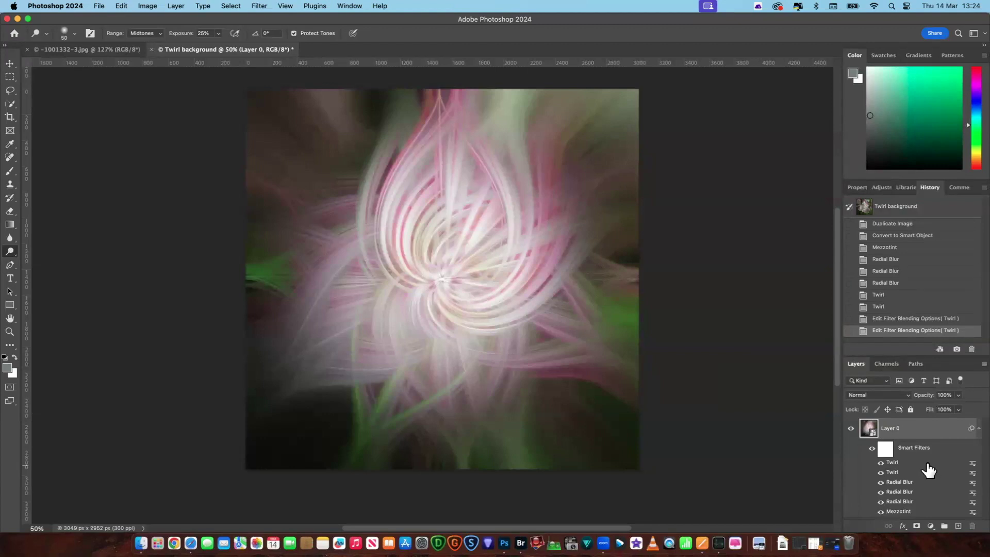
Step: Try the Darken and Overlay modes on the upper Twirl smart filter, and apply its blending options with Lighten
double_click(967, 464)
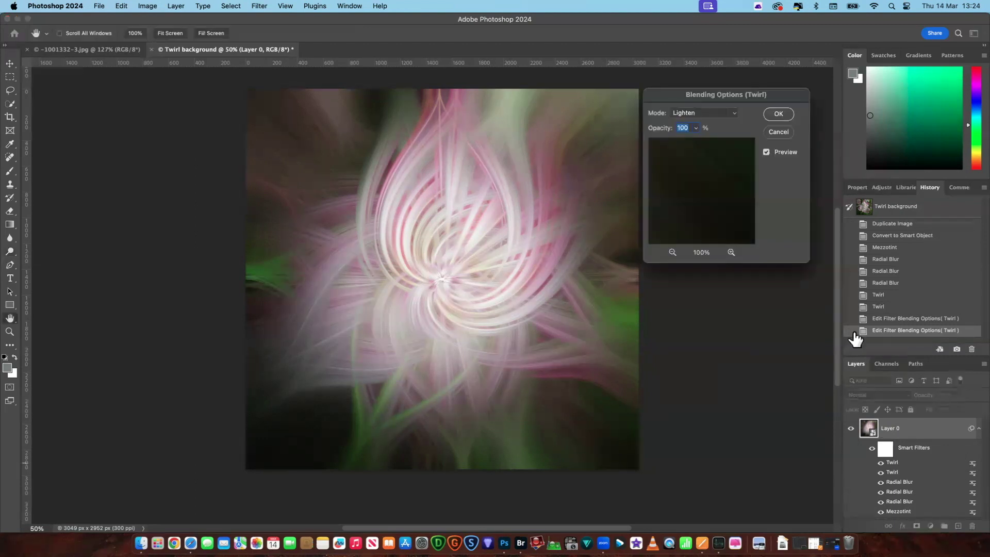
left_click(733, 113)
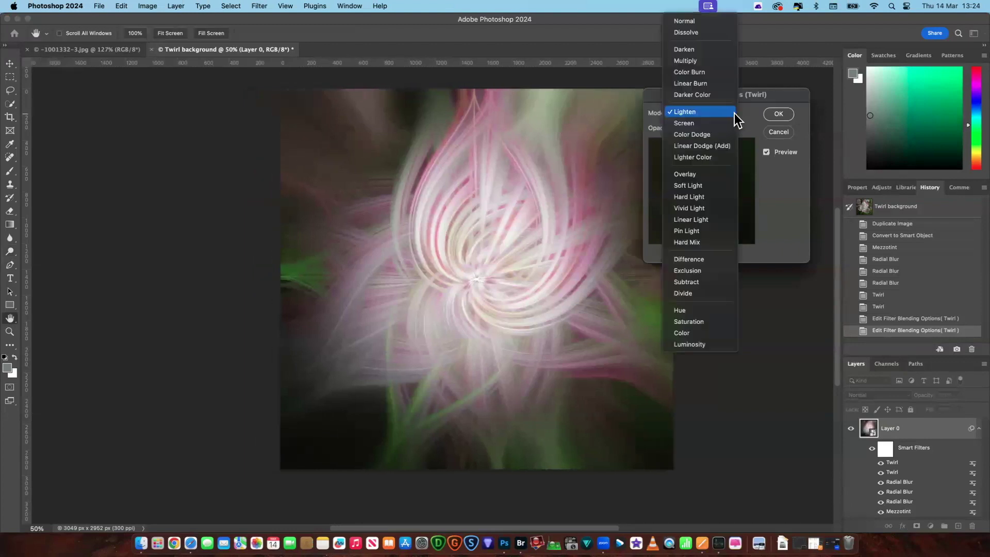
left_click(719, 54)
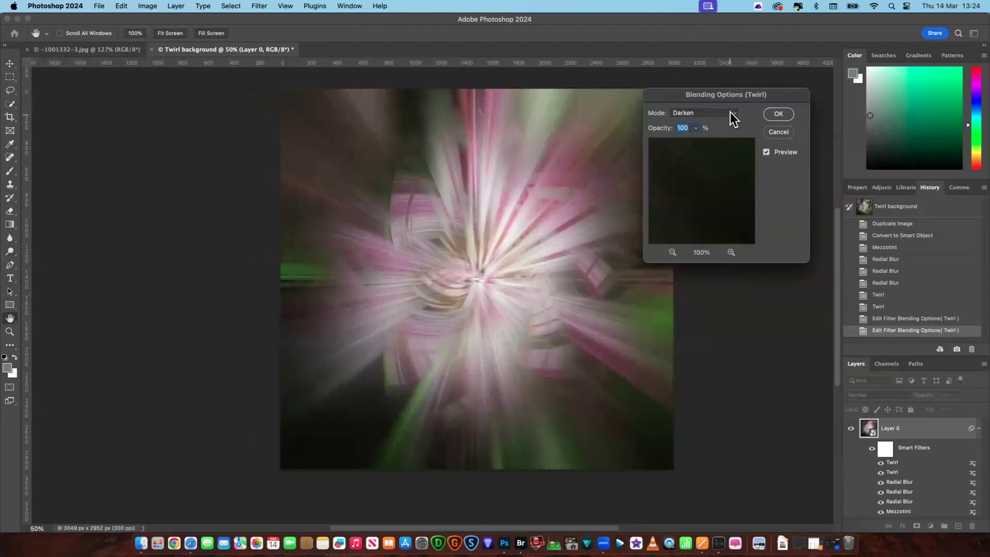
left_click(733, 114)
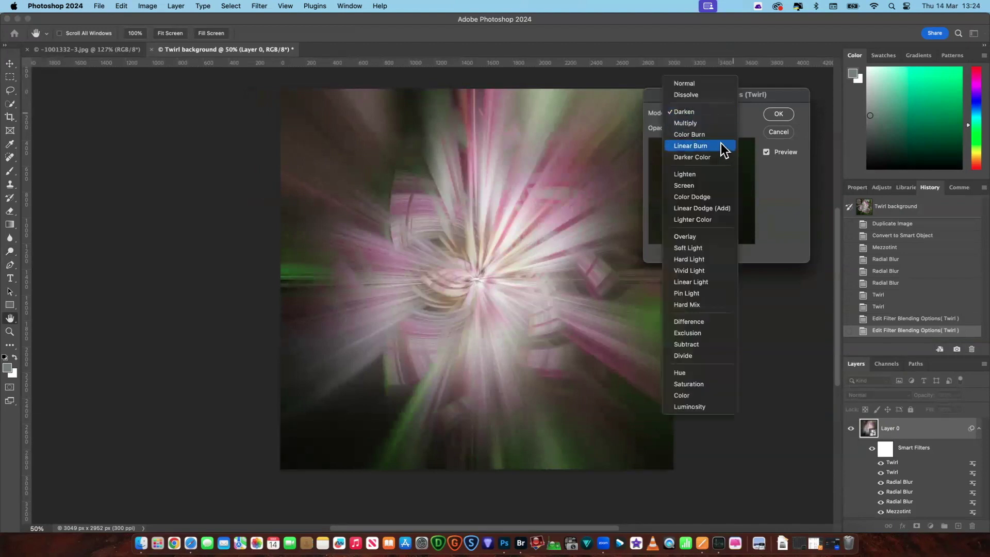
left_click(718, 237)
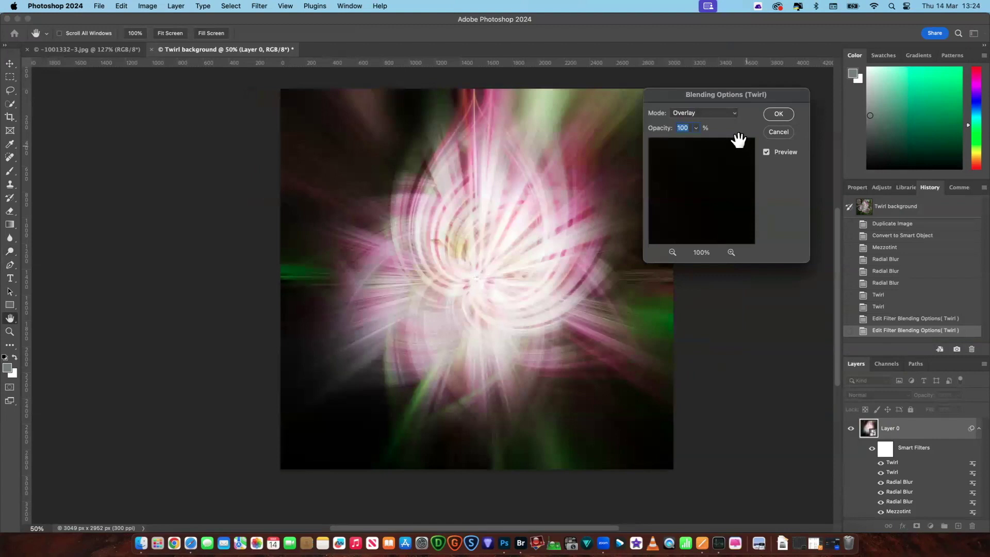
left_click(734, 113)
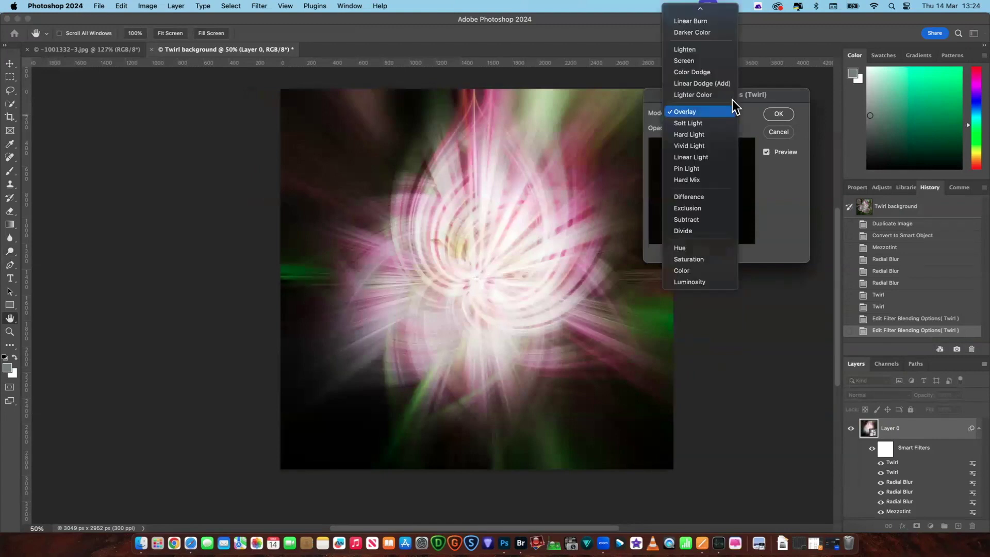
left_click(725, 49)
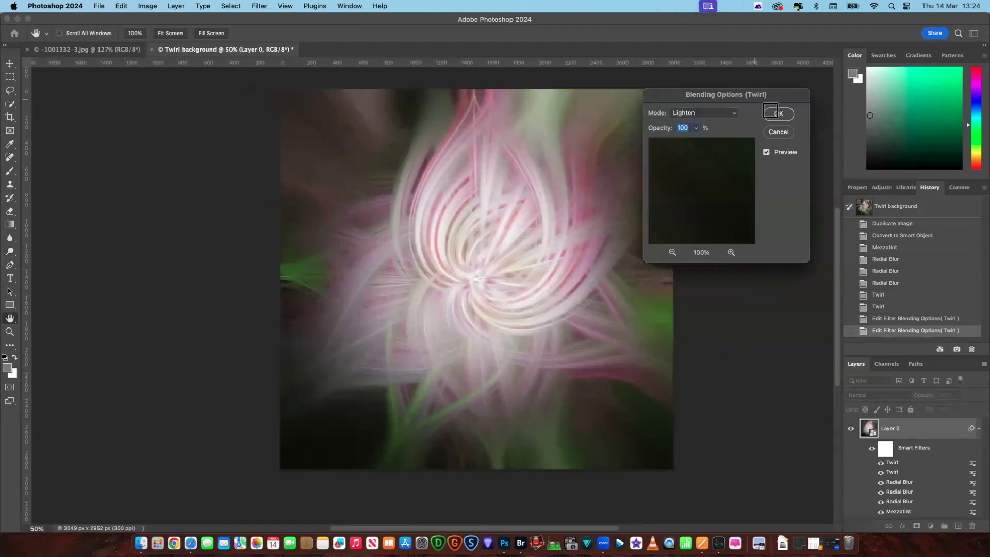
left_click(778, 113)
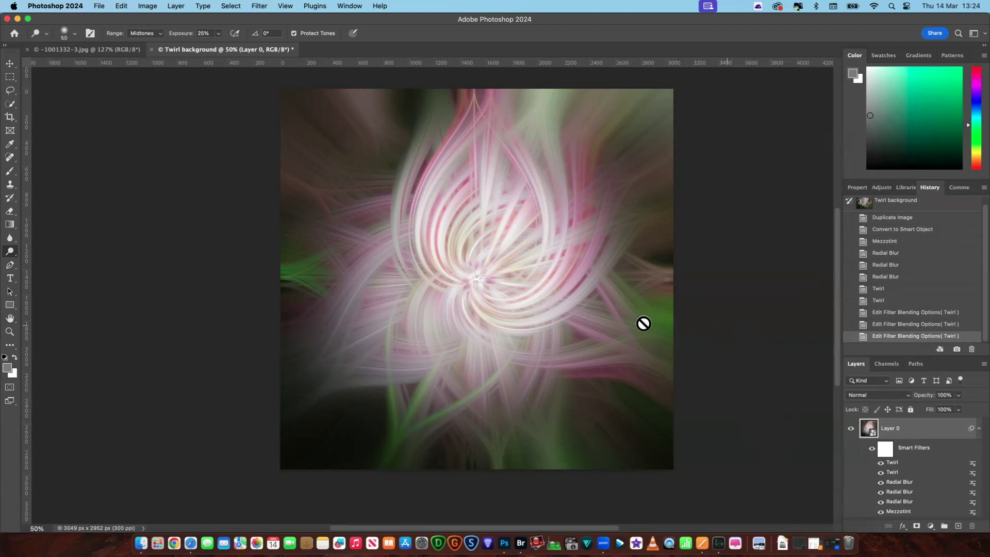
Step: Save the document to the Desktop in Photoshop format as Twirl background.psd with Maximize Compatibility on
left_click(99, 8)
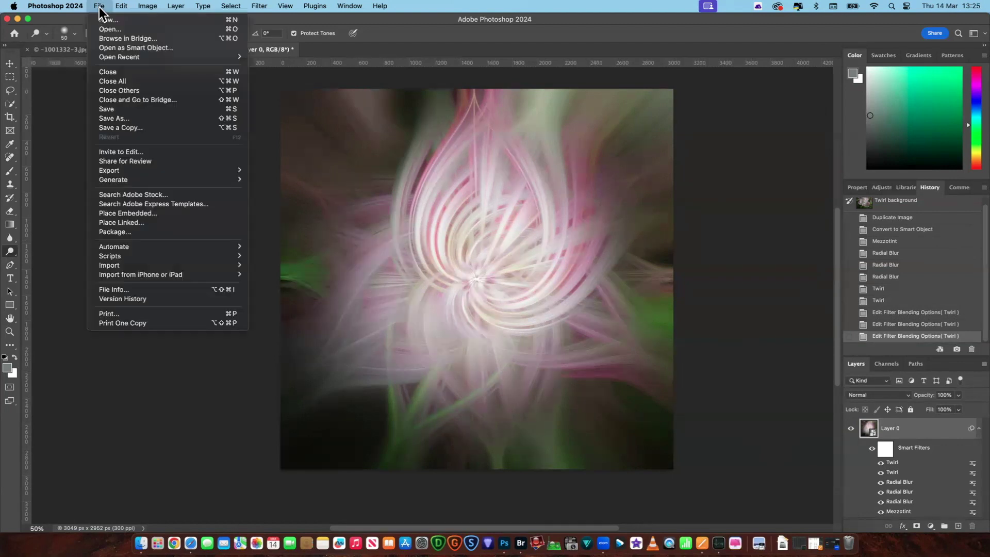
left_click(124, 121)
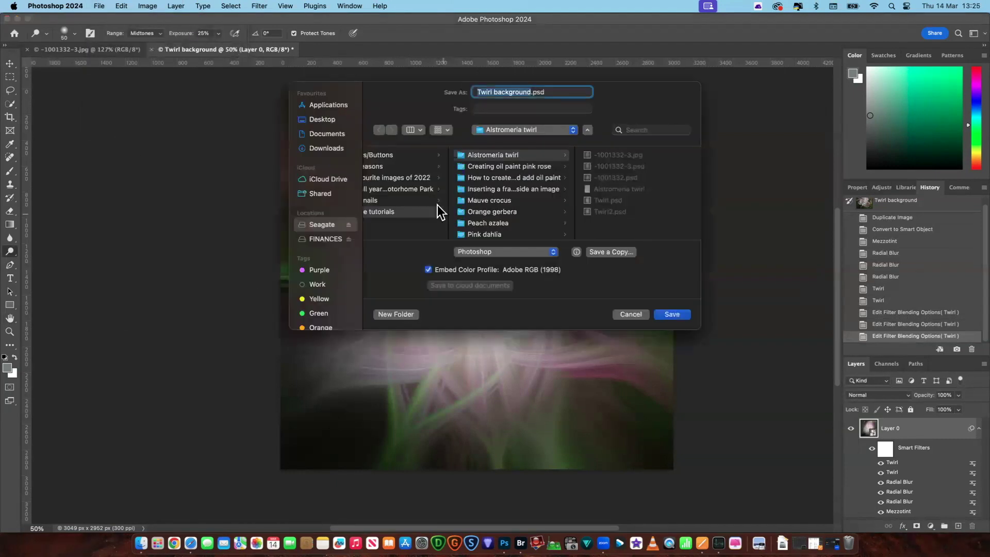
left_click(334, 120)
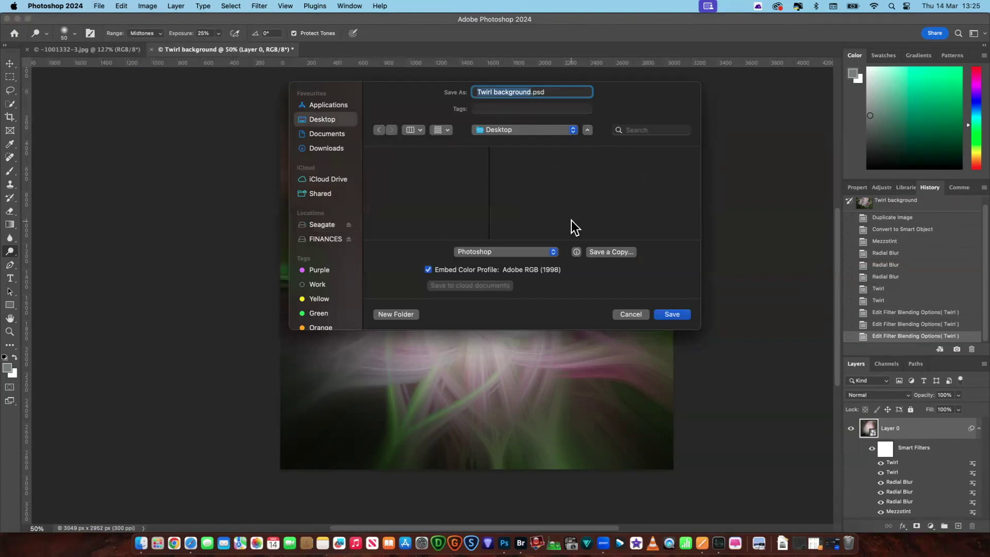
left_click(674, 314)
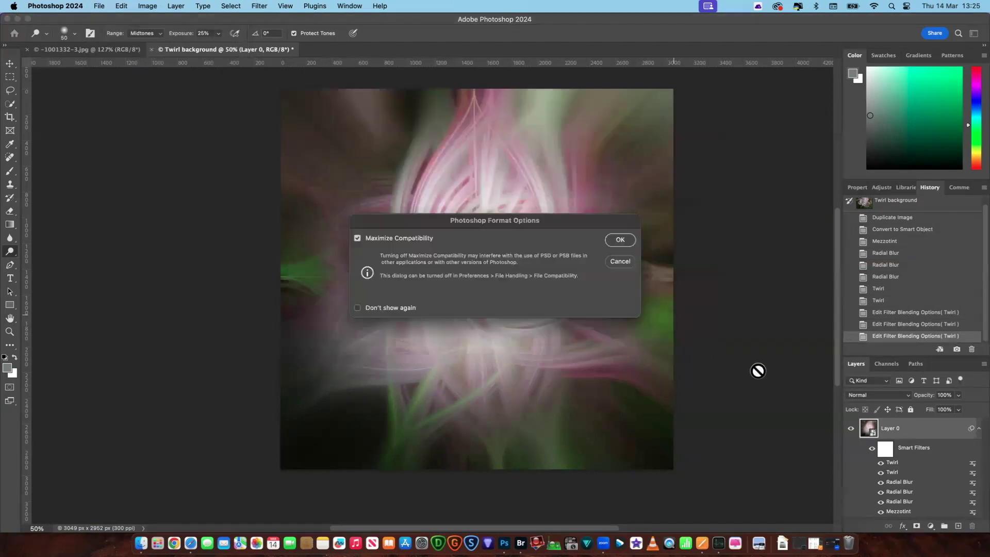
left_click(619, 239)
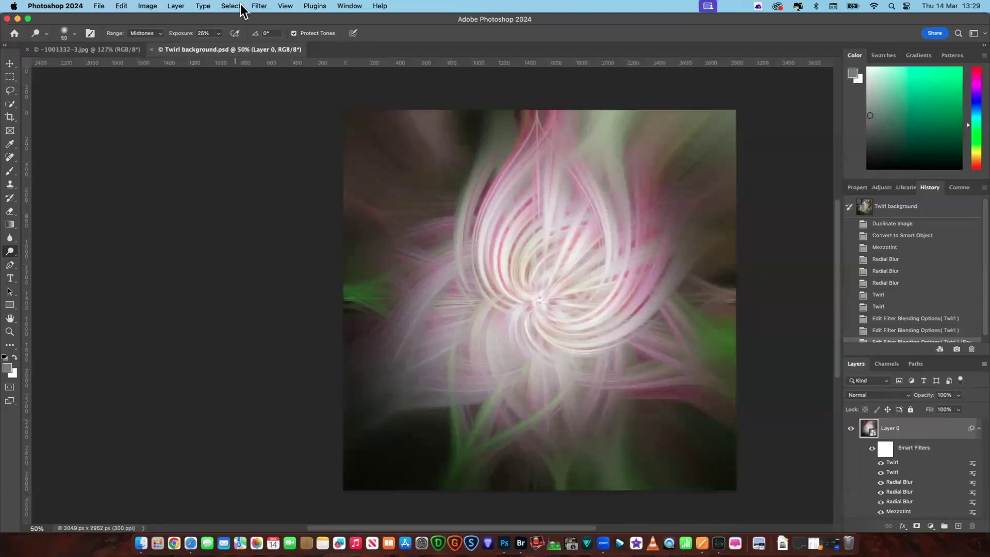
Step: Flatten the image and place a horizontal guide through its centre at Y 1476 px
left_click(175, 6)
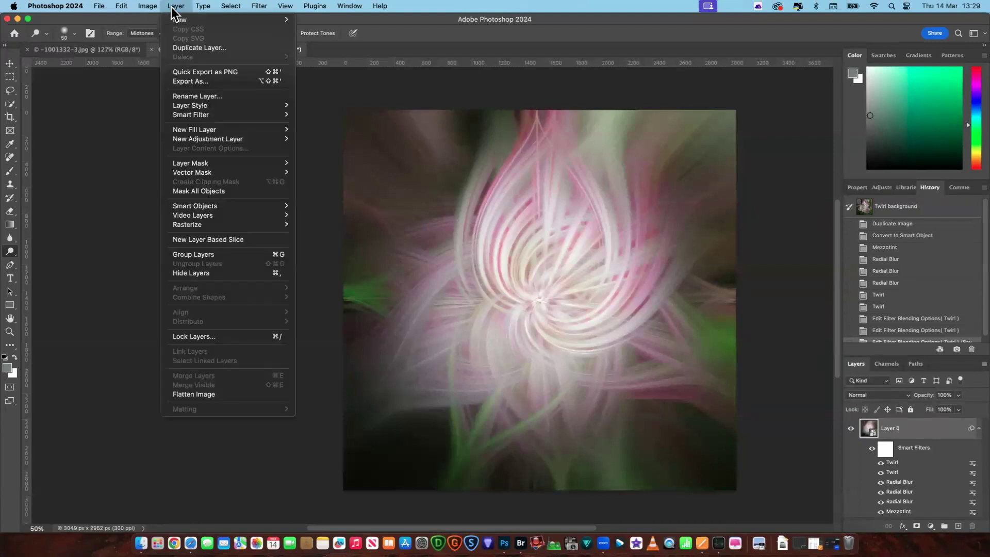
left_click(201, 394)
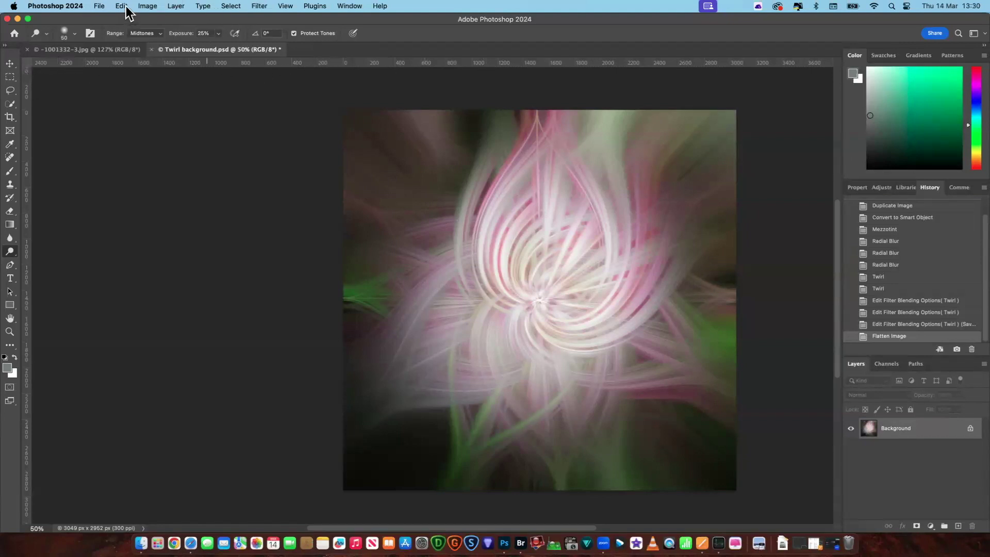
left_click(287, 6)
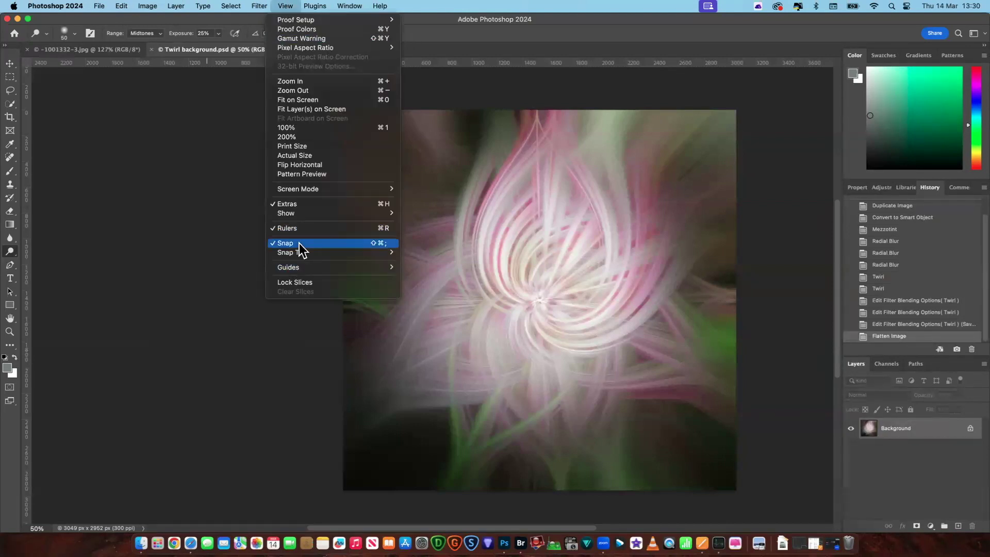
left_click(181, 190)
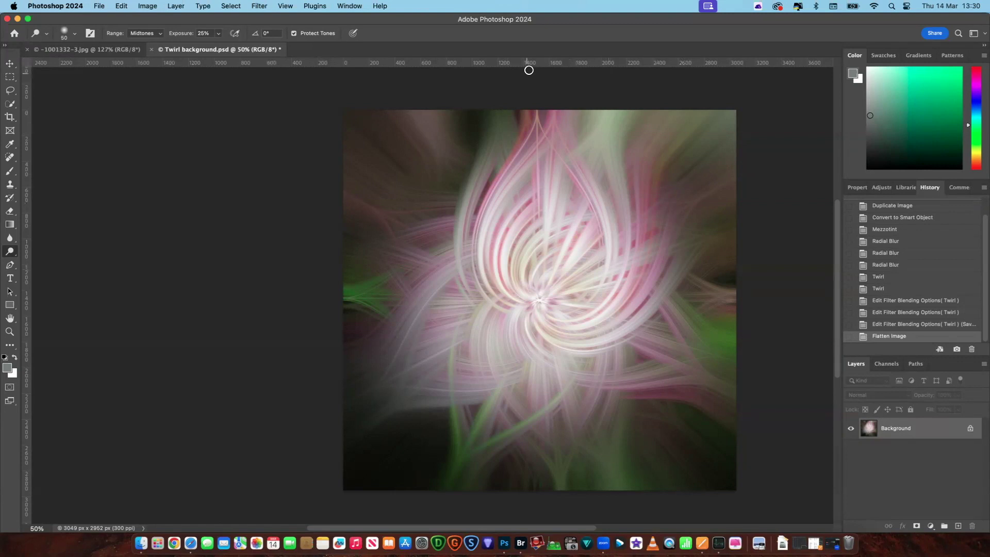
left_click_drag(526, 64, 550, 303)
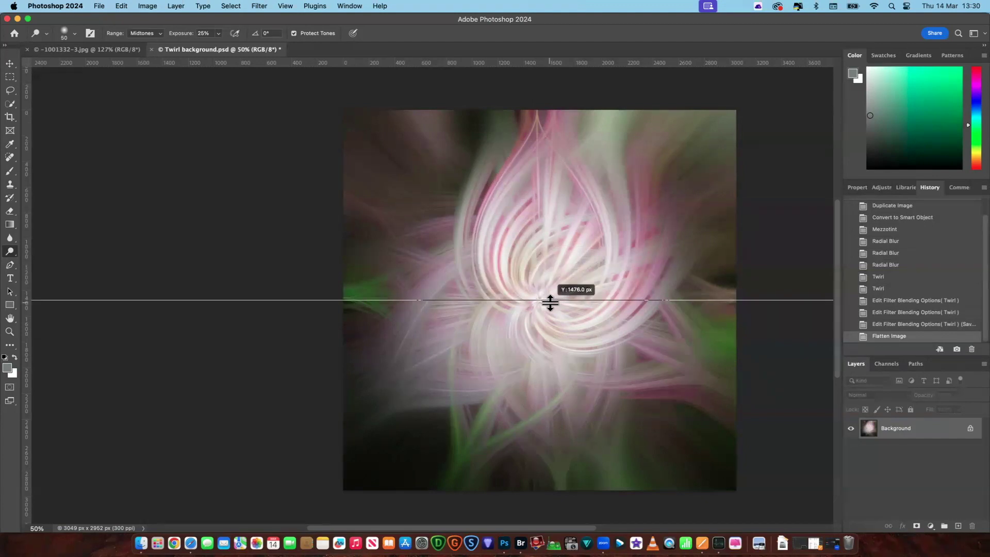
left_click_drag(550, 302, 550, 303)
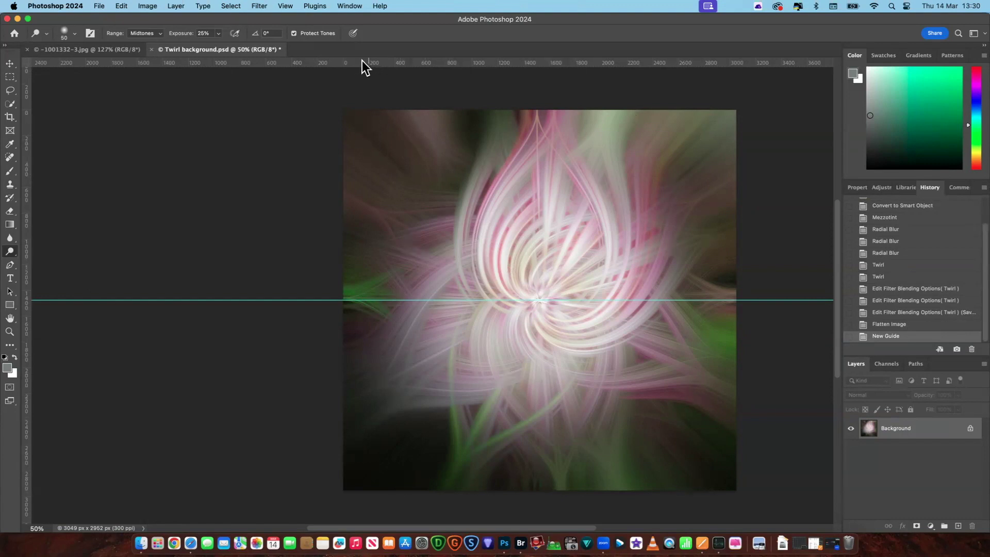
Step: Unlock the Background layer and copy its upper half, down to the guide, to a new layer using a rectangular marquee selection
left_click(10, 77)
right_click(11, 78)
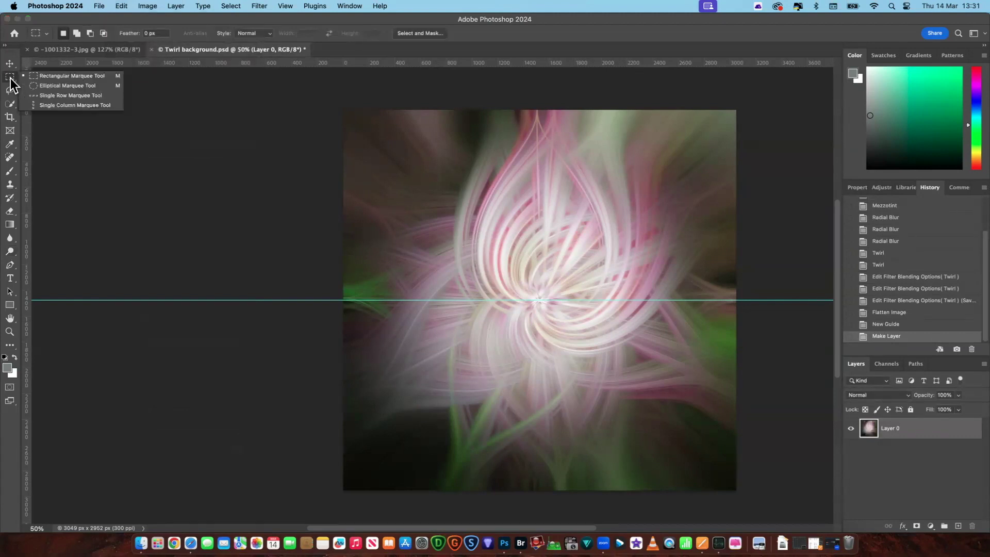
left_click(75, 76)
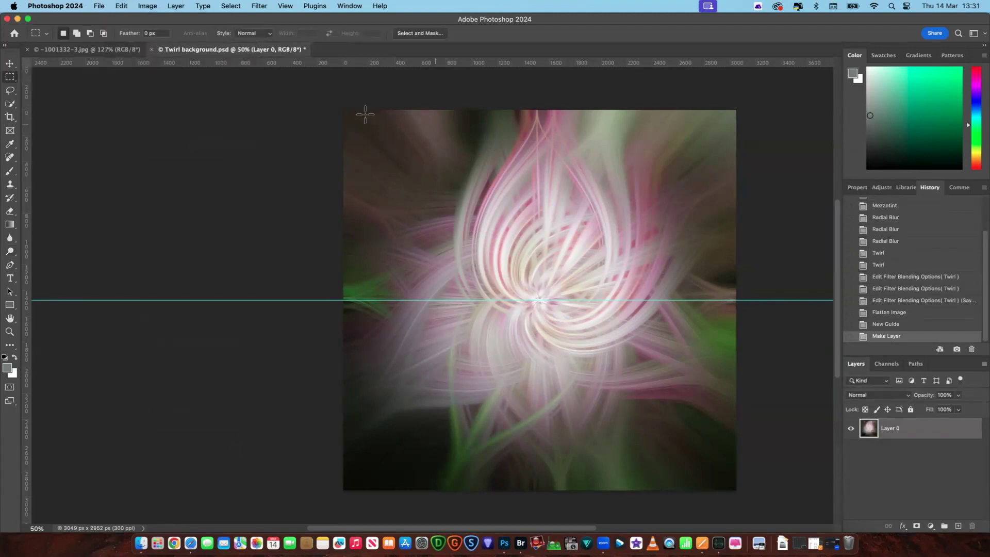
left_click_drag(347, 109, 738, 301)
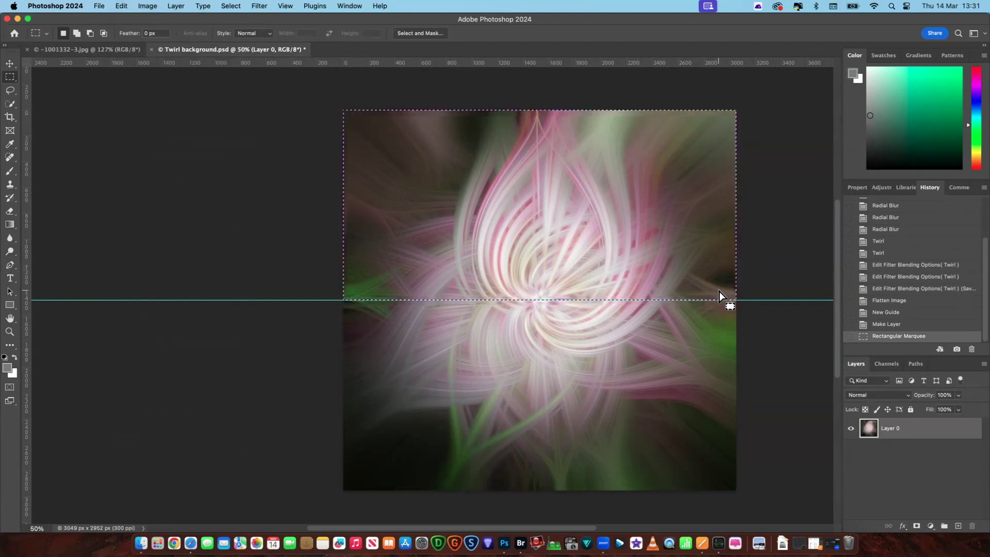
key("super+j")
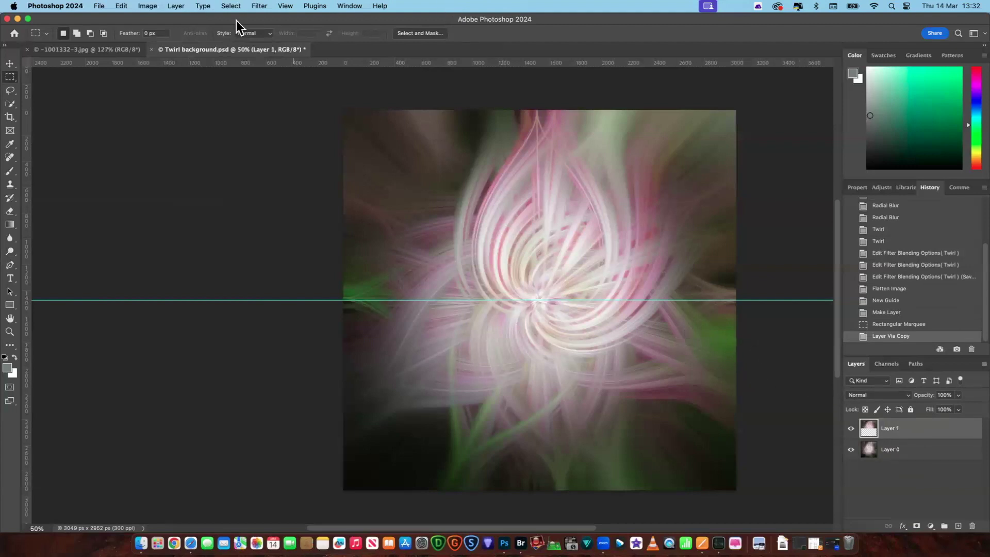
Step: Flip the copied upper half on Layer 1 vertically
left_click(121, 8)
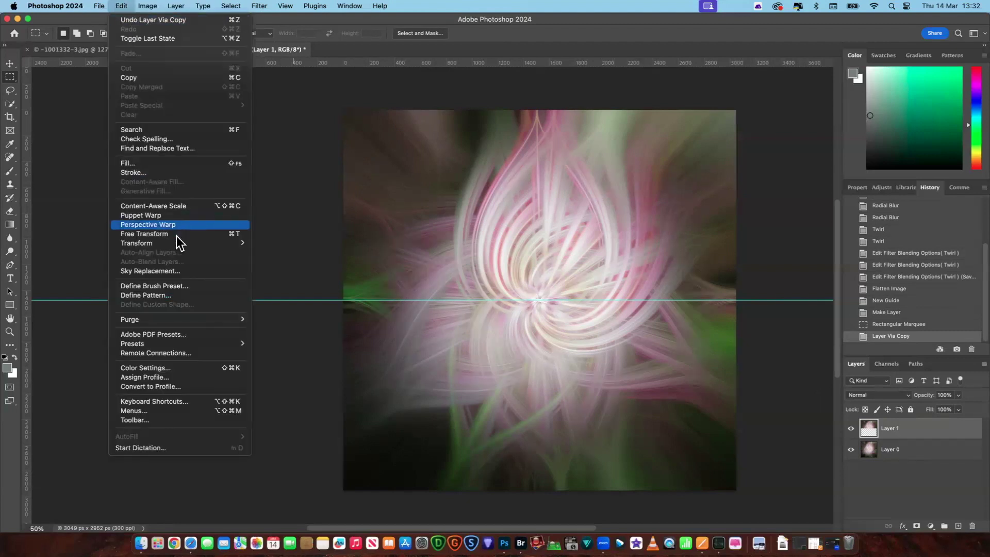
mouse_move(172, 247)
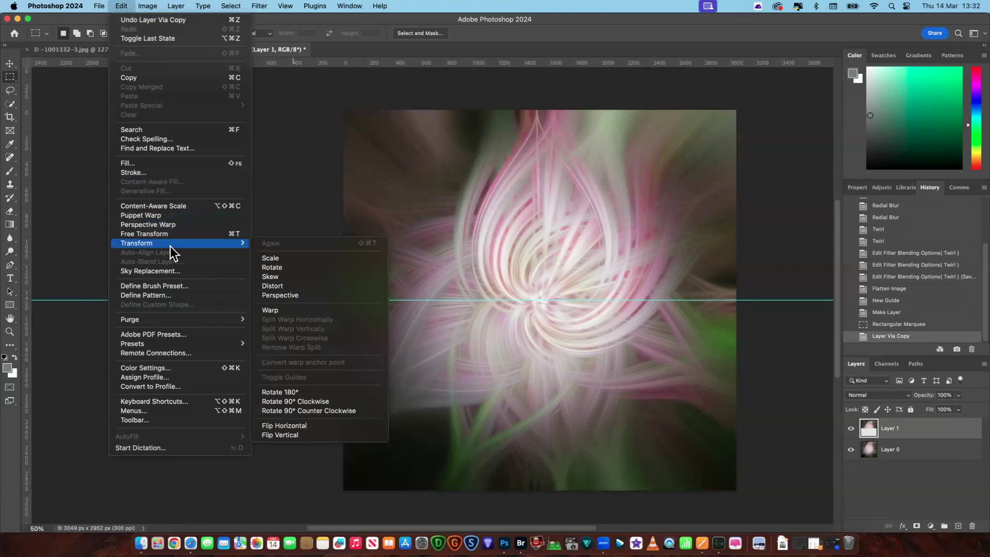
left_click(309, 435)
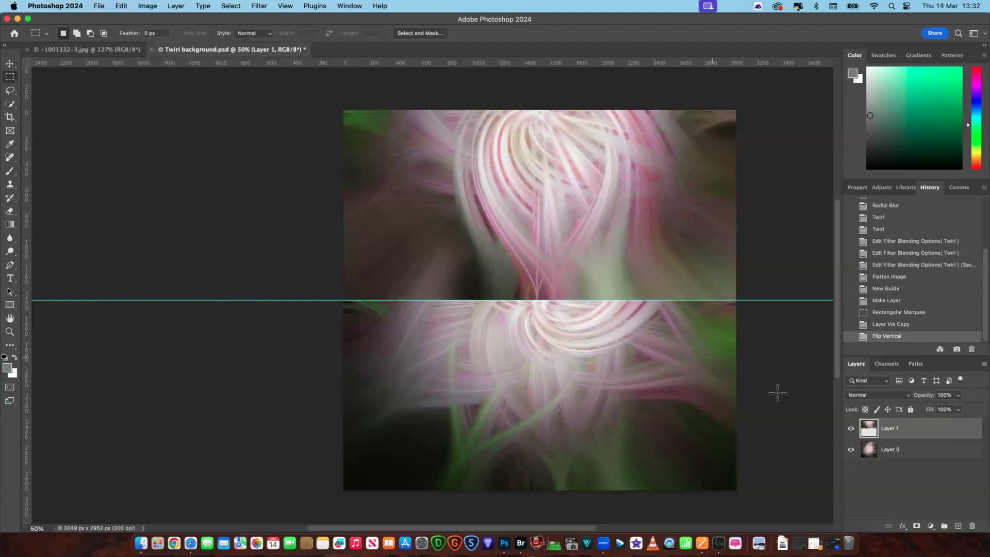
Step: Move the flipped half straight down so it fills the lower half of the image below the guide, and remove the guide
left_click_drag(838, 336, 837, 328)
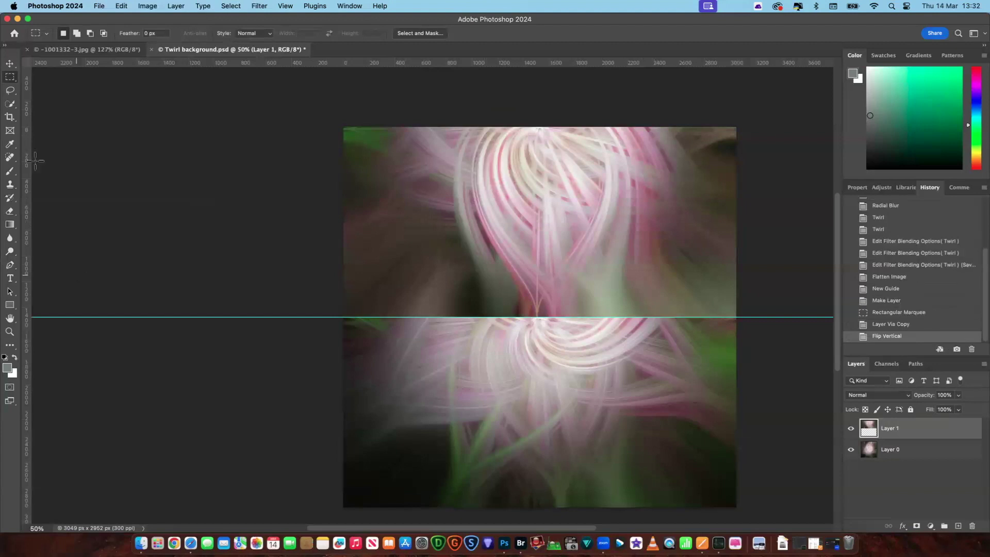
left_click(9, 63)
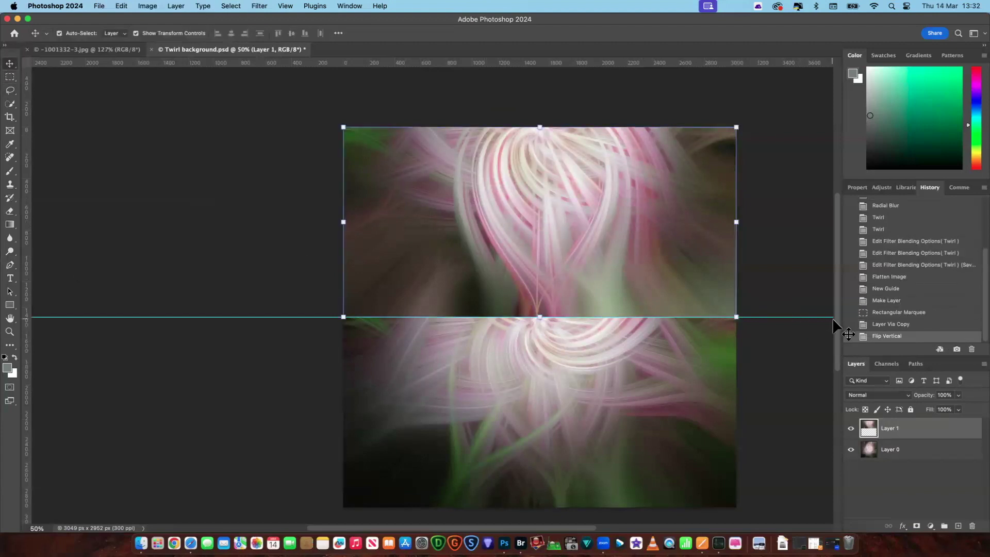
left_click_drag(837, 316, 837, 342)
left_click_drag(574, 153, 573, 348)
scroll(833, 336, "down", 2)
scroll(832, 325, "up", 4)
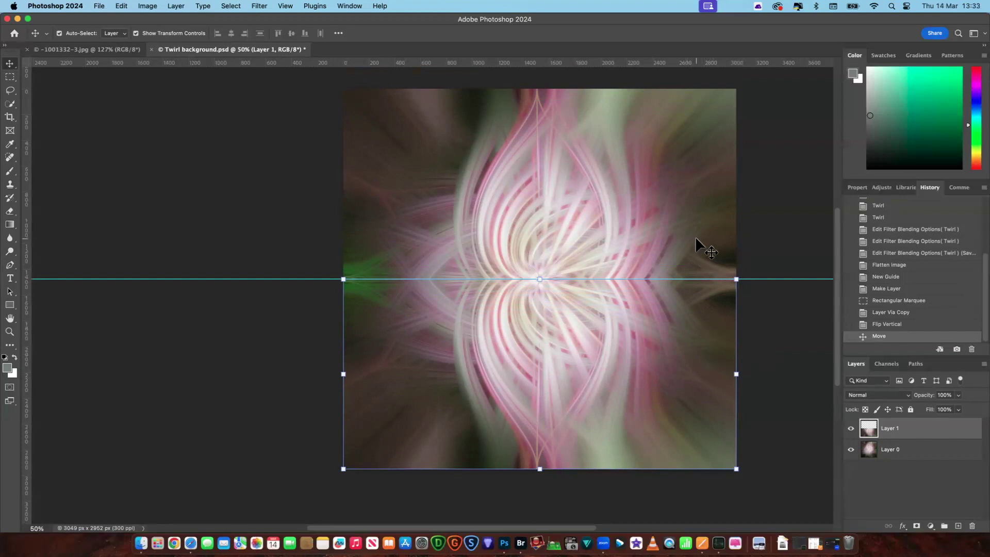
left_click(768, 357)
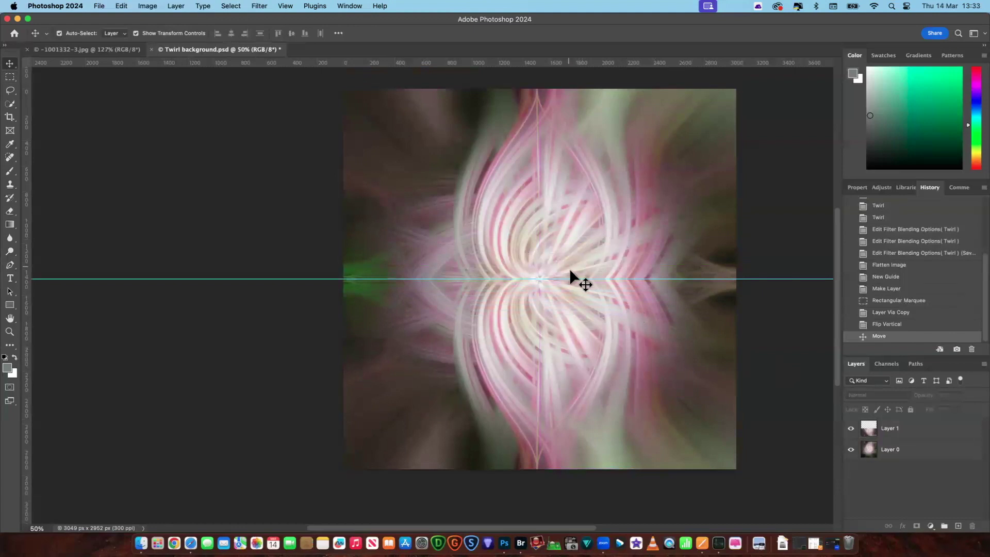
left_click_drag(565, 278, 553, 52)
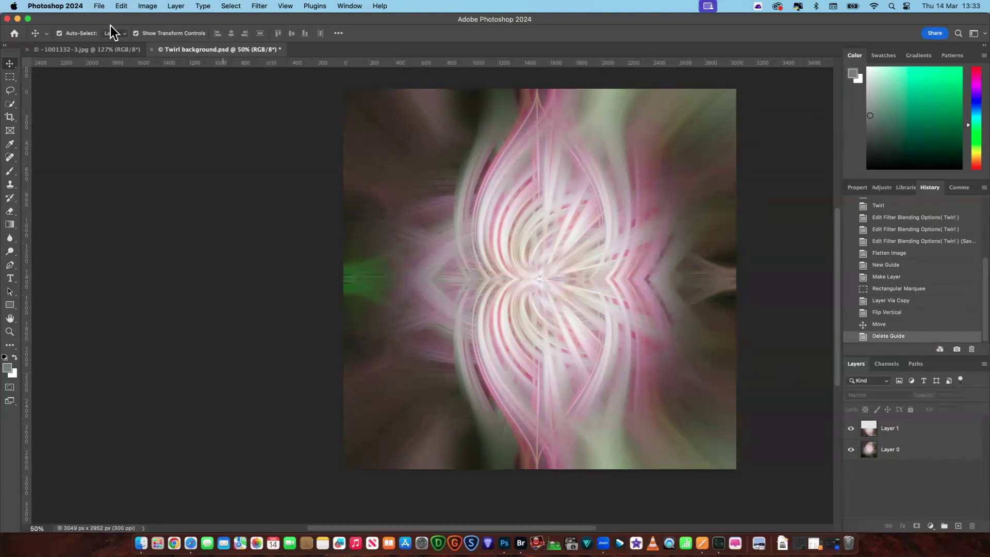
Step: Save the mirrored image to the Desktop as a new Photoshop file named Twirl background-2.psd, keeping Maximize Compatibility on
left_click(98, 8)
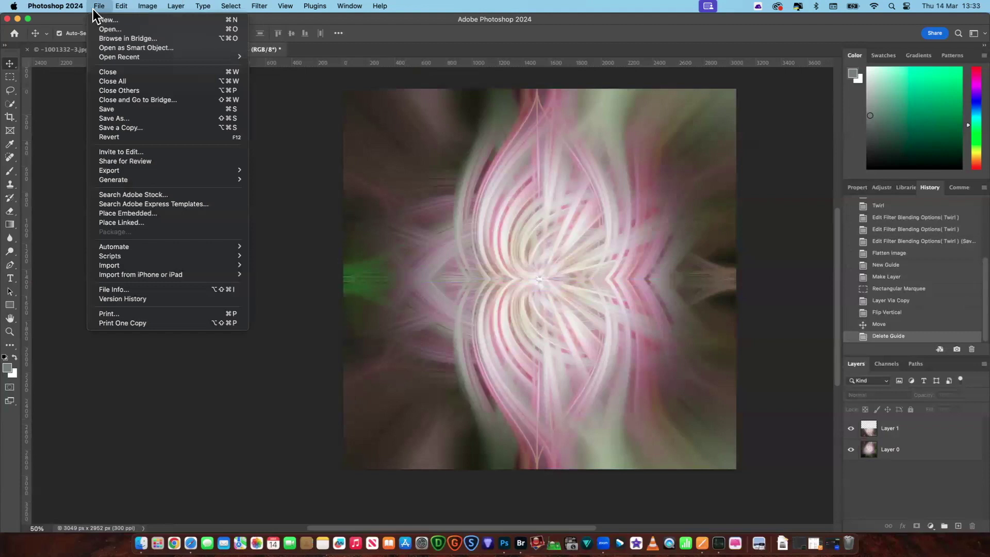
left_click(139, 118)
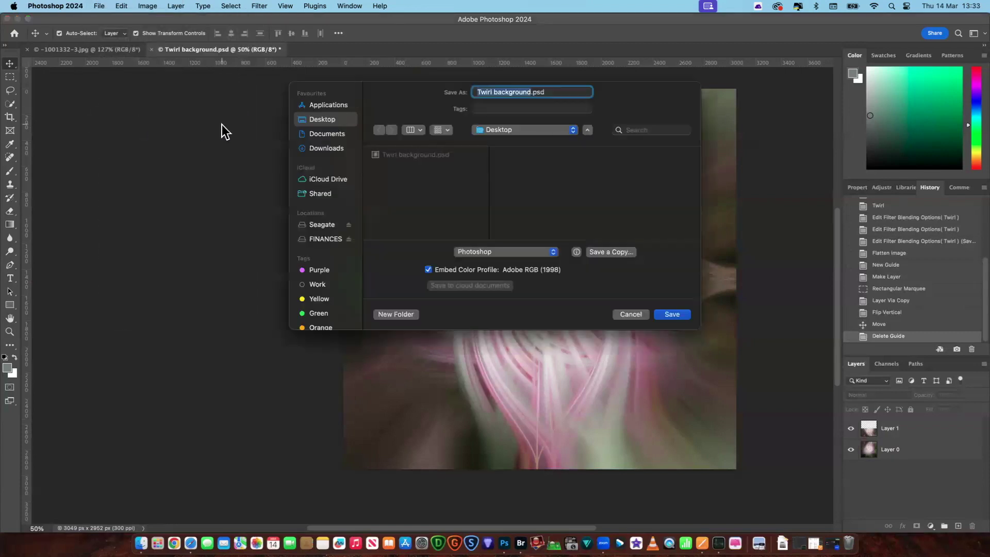
left_click(531, 93)
type("-2")
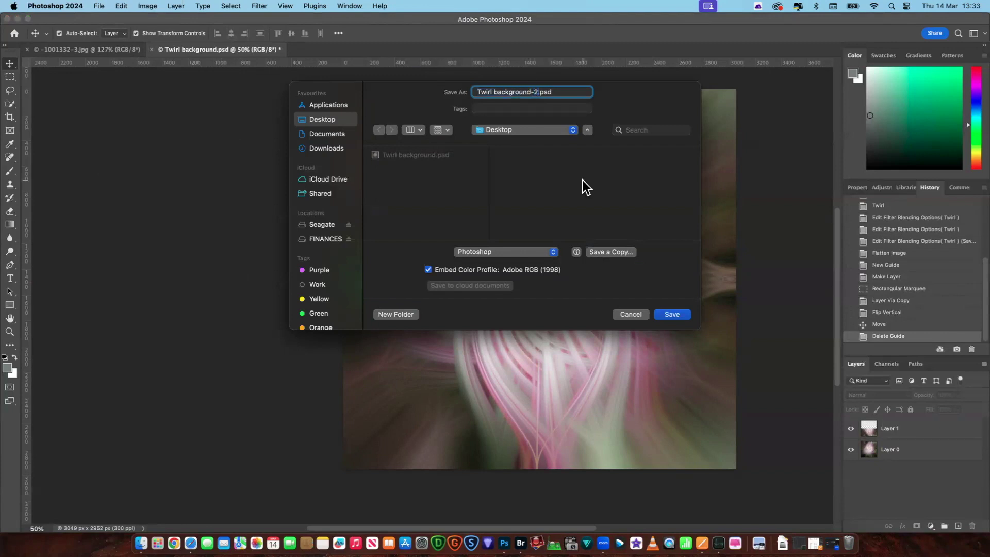
left_click(671, 316)
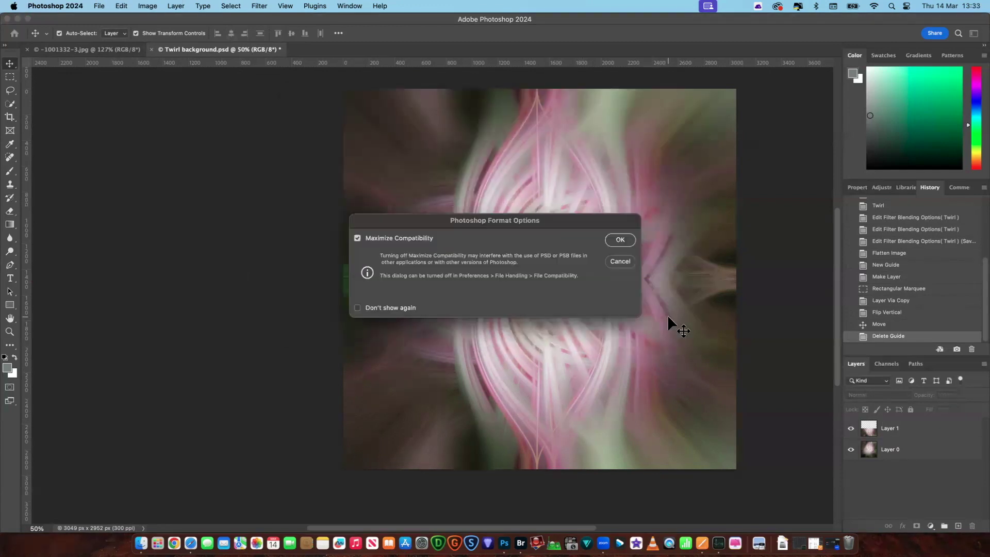
left_click(619, 240)
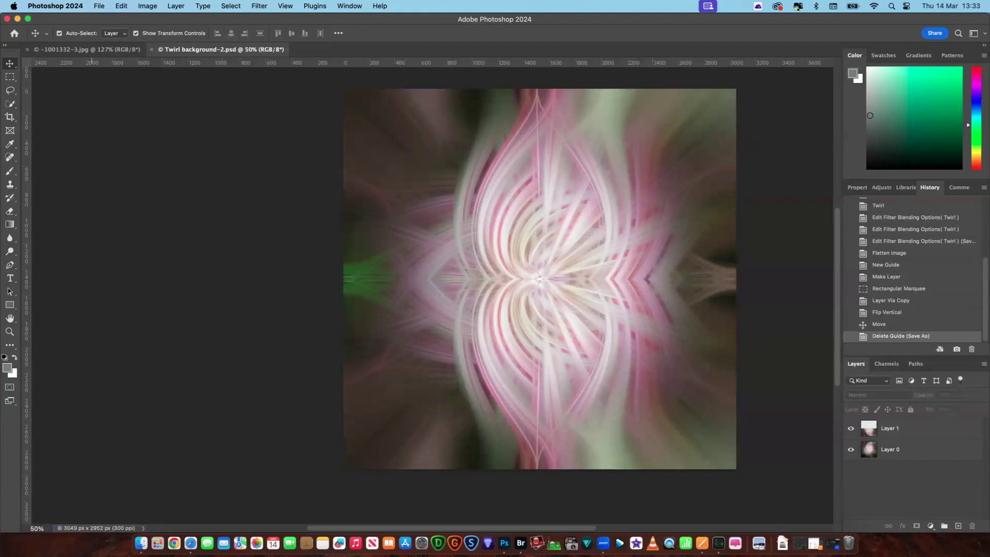
Step: Open the original Twirl background.psd from the Desktop and deselect its layer
scroll(147, 135, "down", 2)
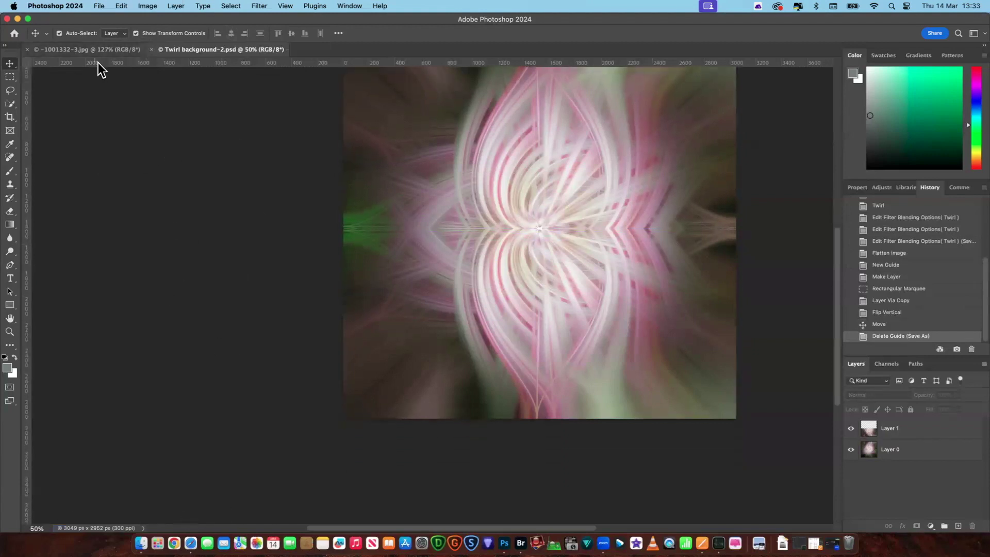
left_click(99, 6)
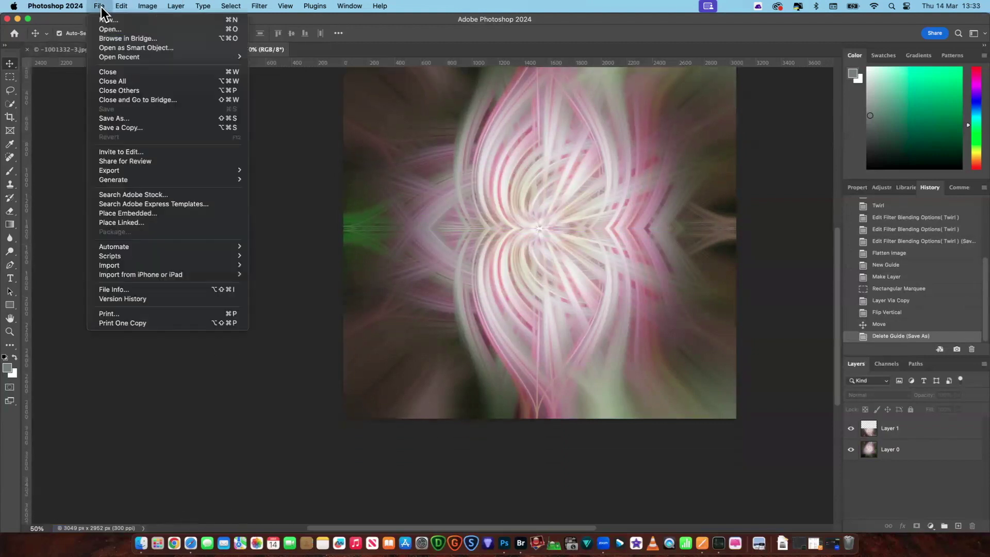
left_click(115, 32)
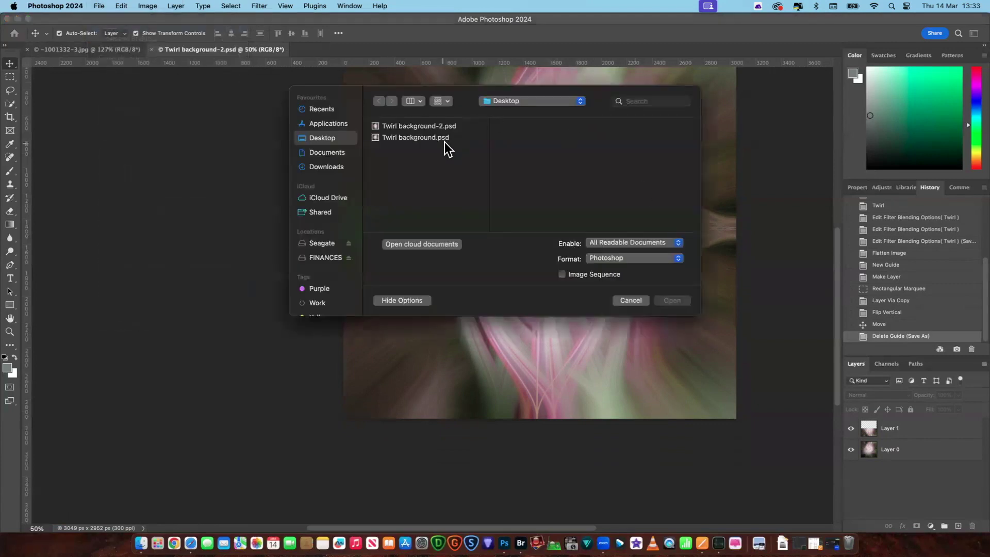
left_click(444, 140)
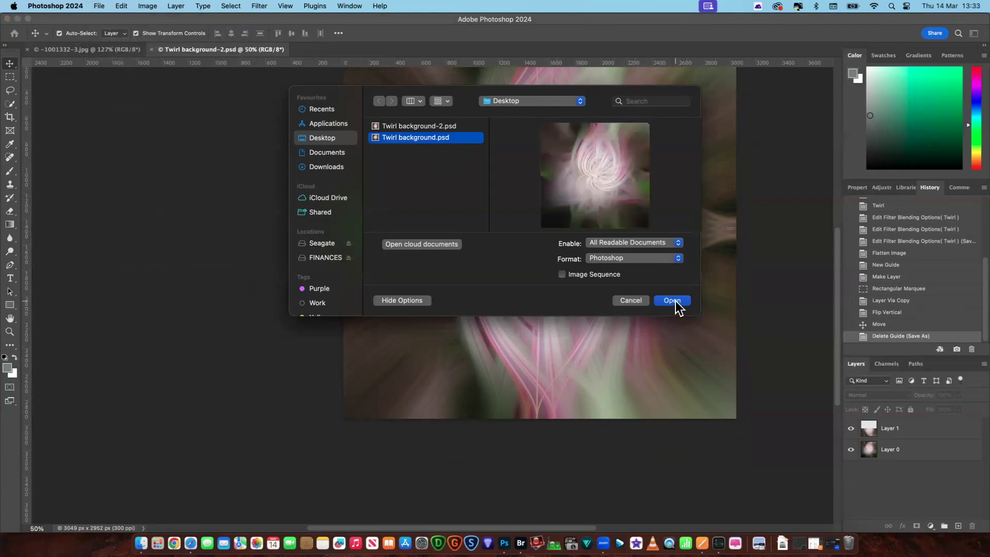
left_click(673, 301)
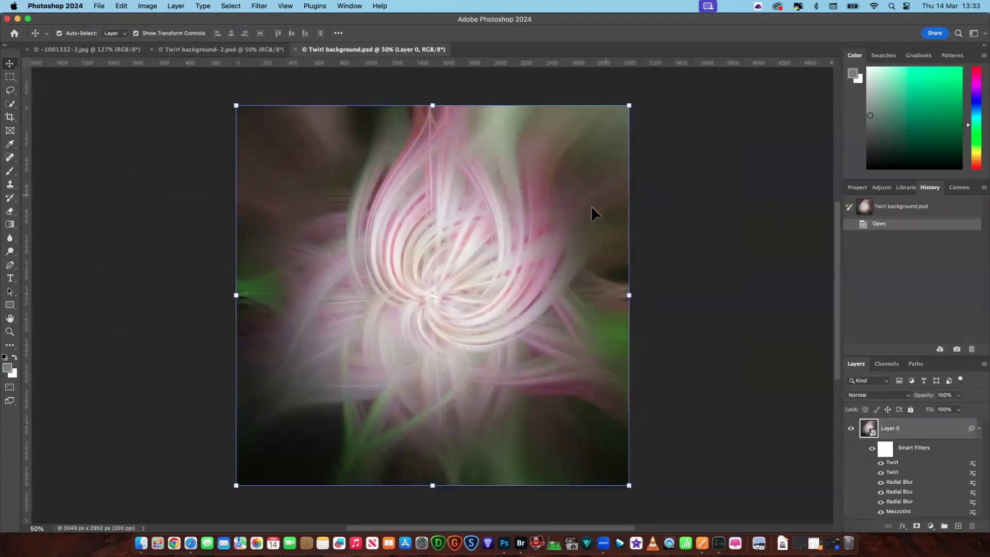
left_click(742, 287)
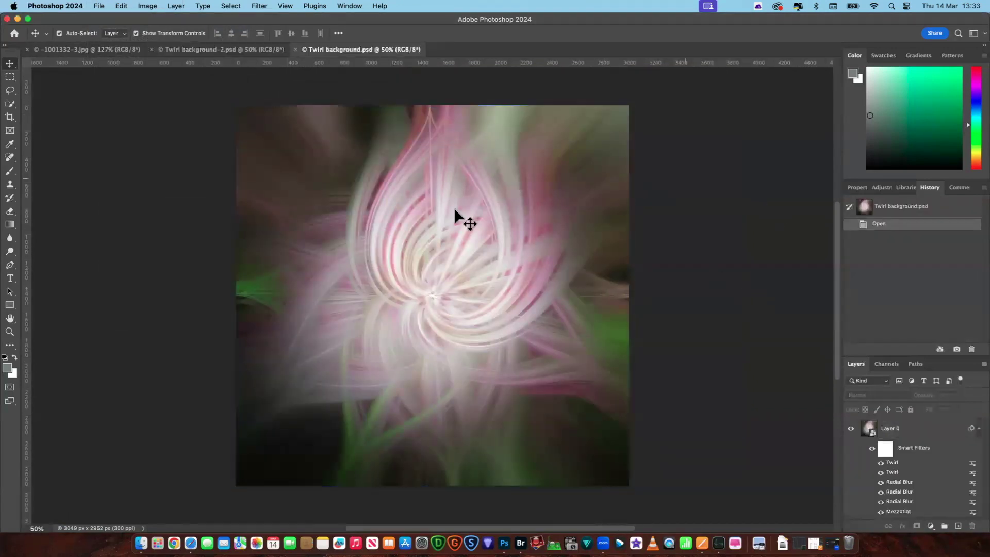
Step: Return to the Twirl background-2.psd document and activate the Dodge tool
left_click(223, 49)
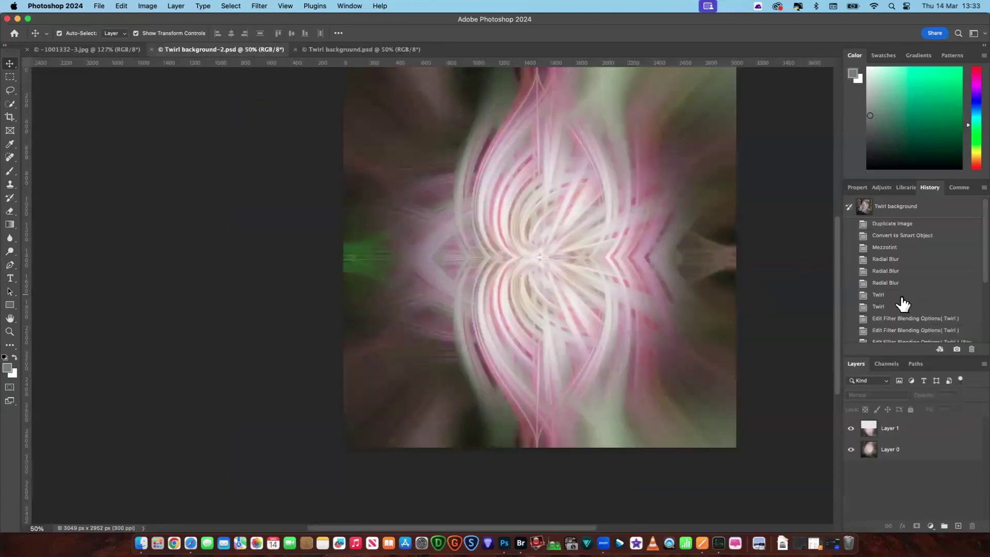
left_click_drag(839, 321, 837, 309)
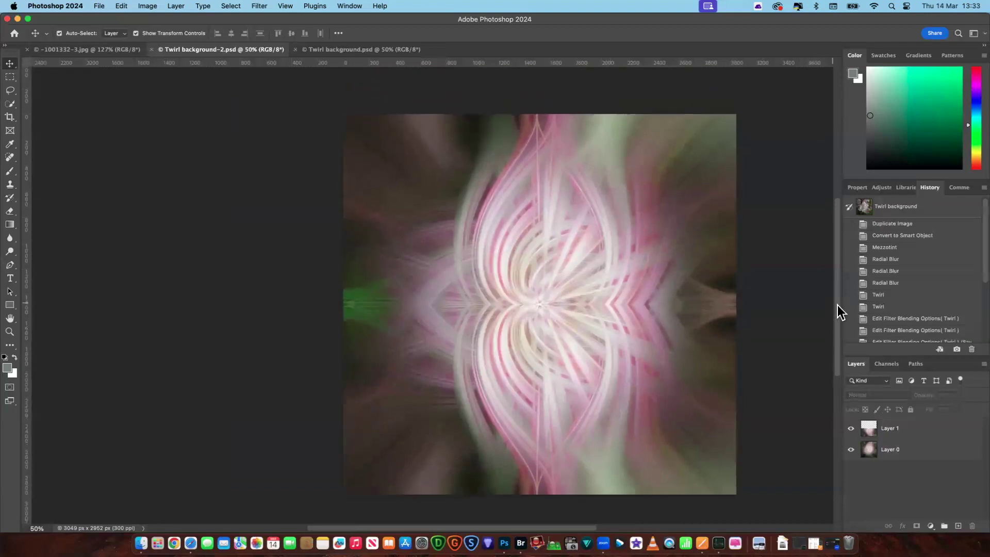
key("o")
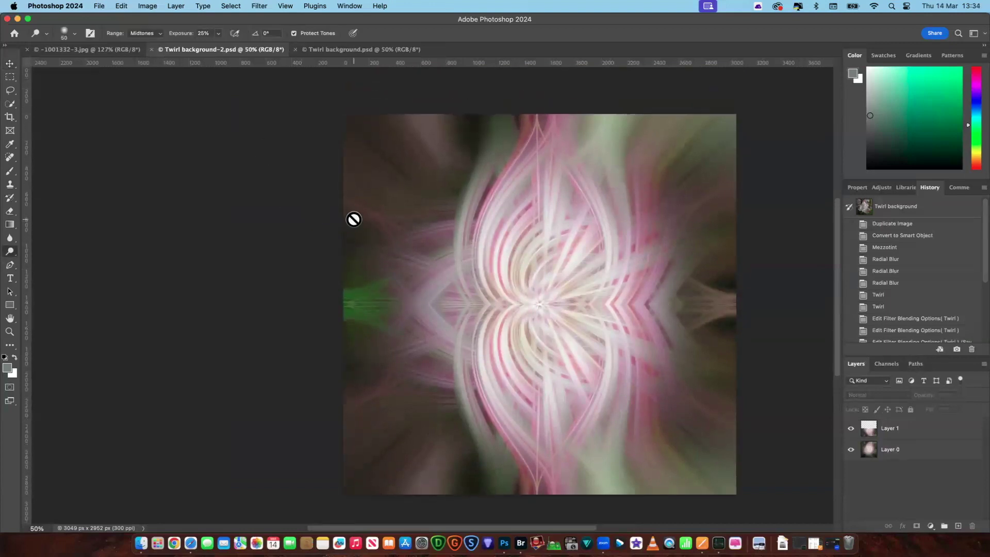